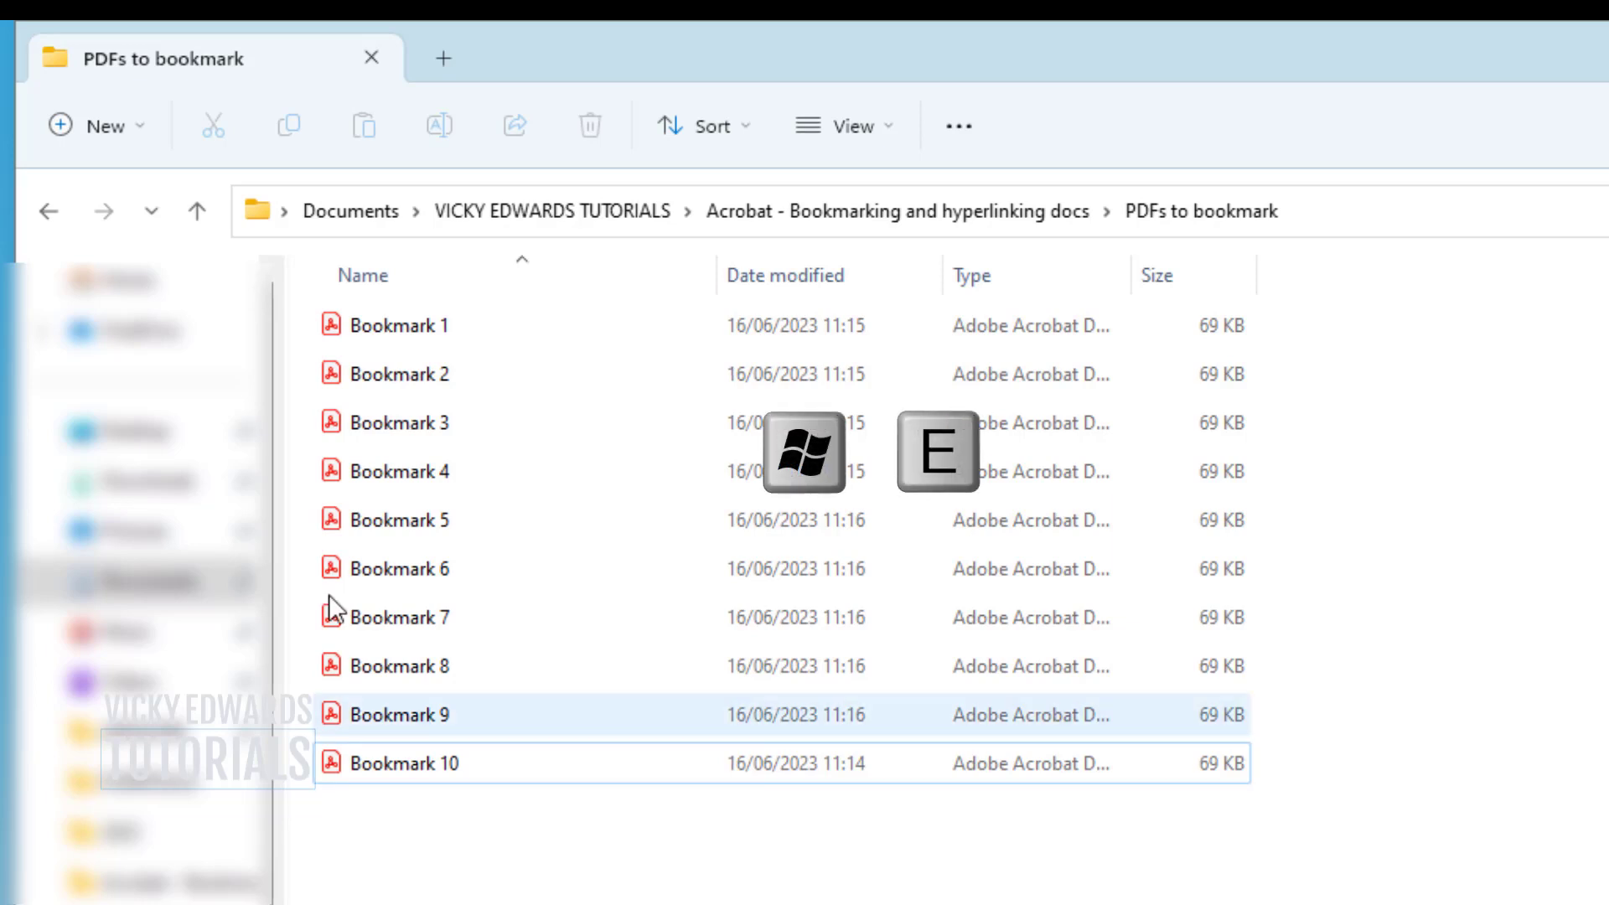
- Select Bookmark 1 through Bookmark 10 in File Explorer and show the full right-click menu
left_click(431, 329)
left_click(454, 765, "shift")
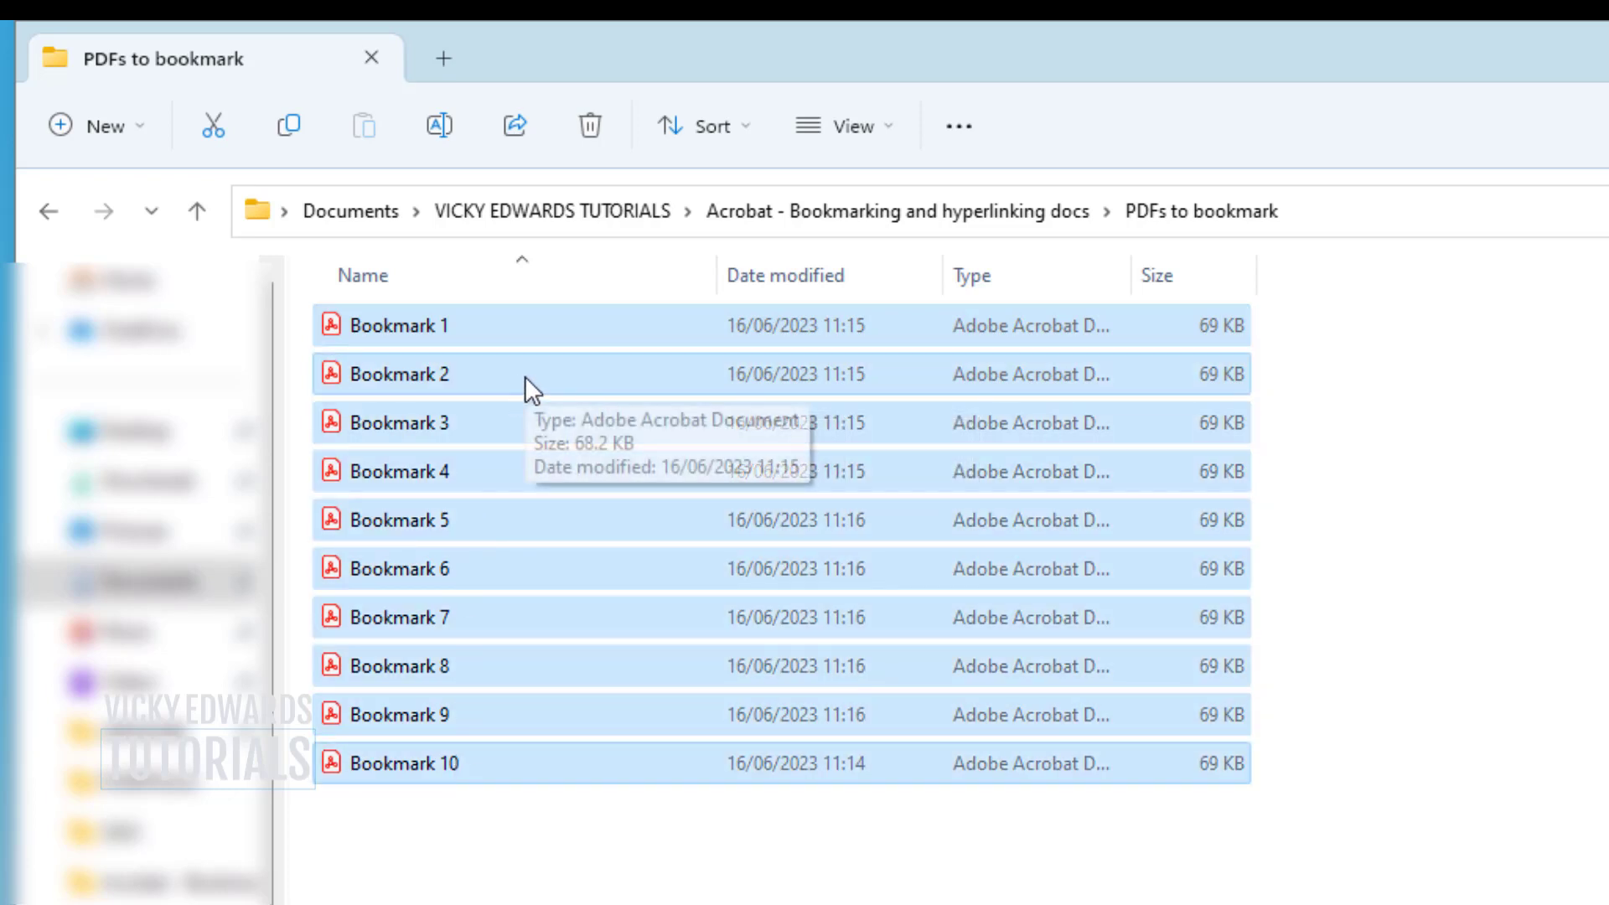
right_click(909, 617)
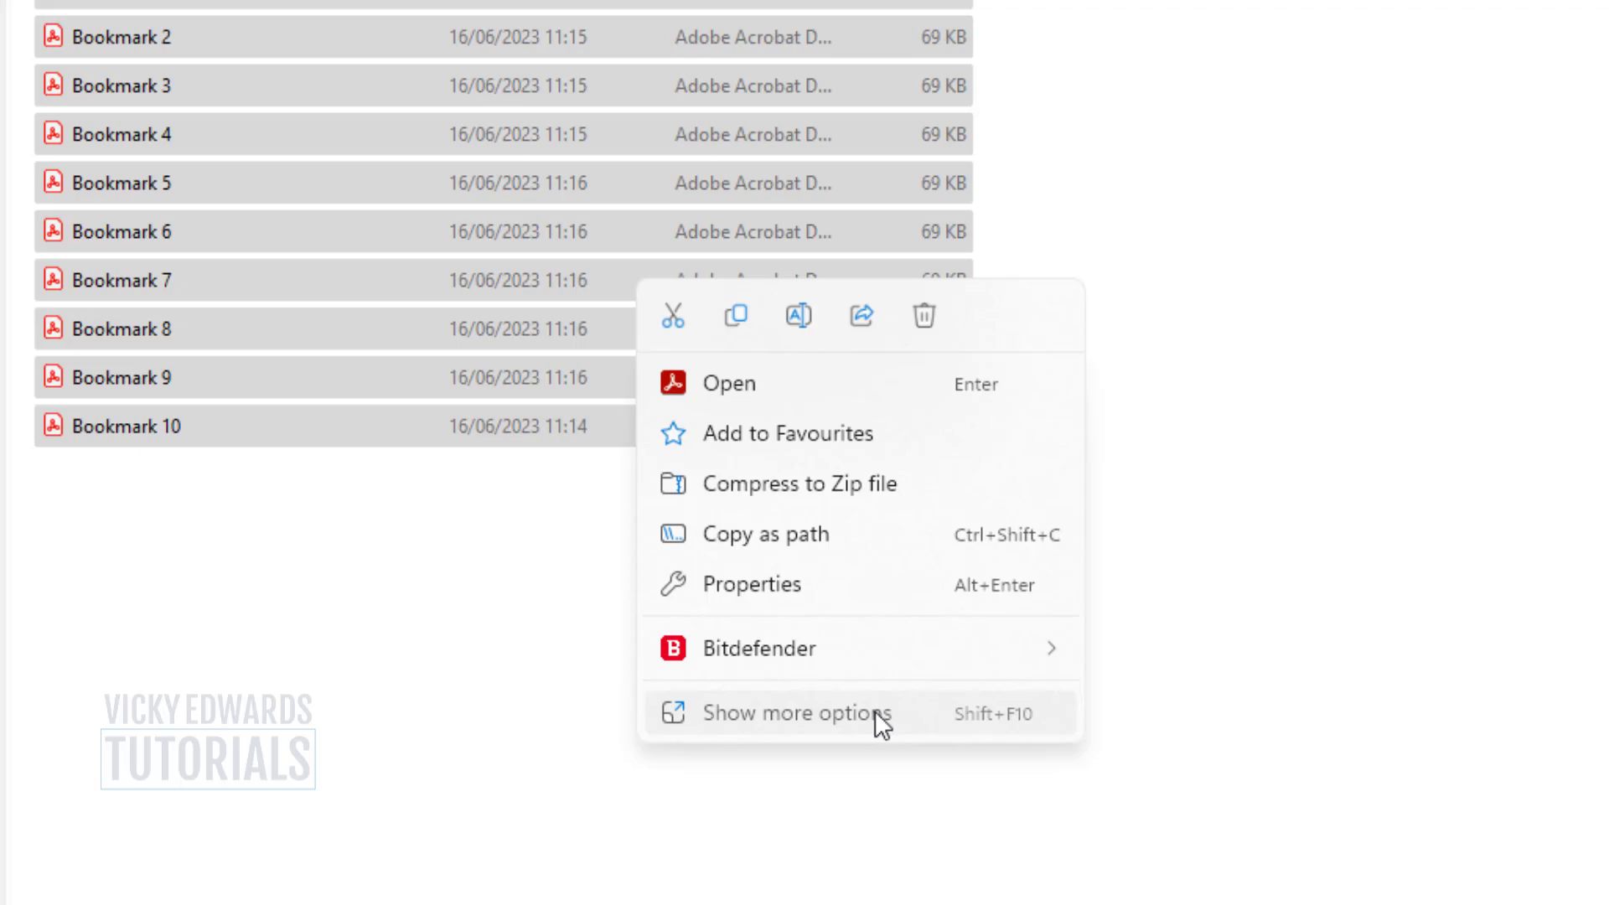
left_click(874, 710)
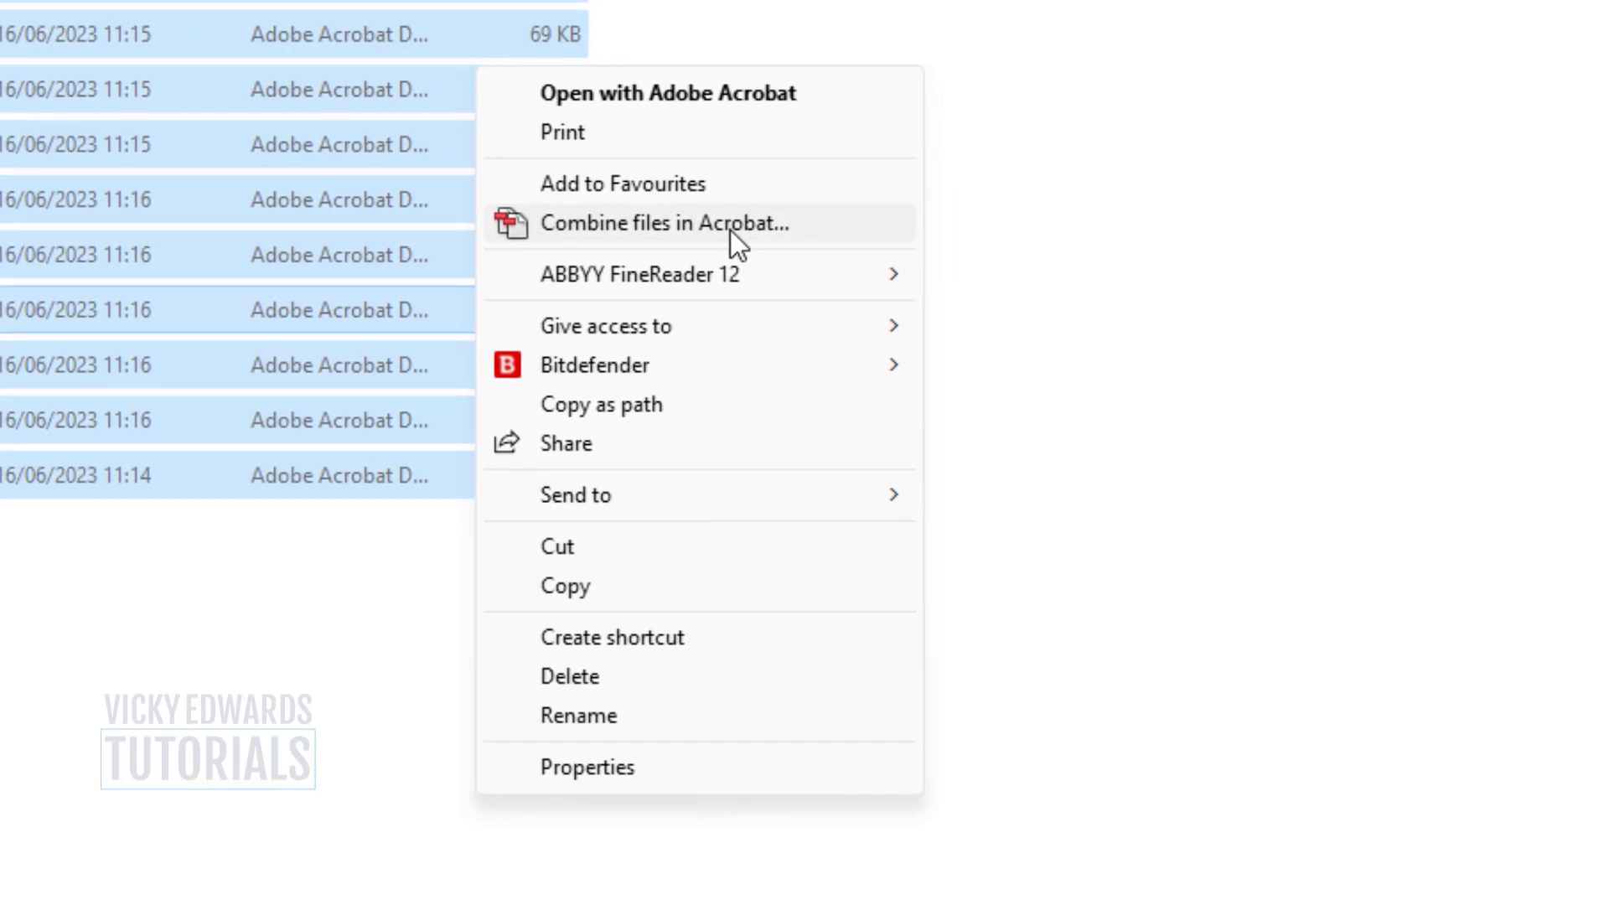
- Send the ten PDFs to Acrobat's Combine Files, dismiss Adobe Express, and test reordering Bookmark 1.pdf
left_click(731, 229)
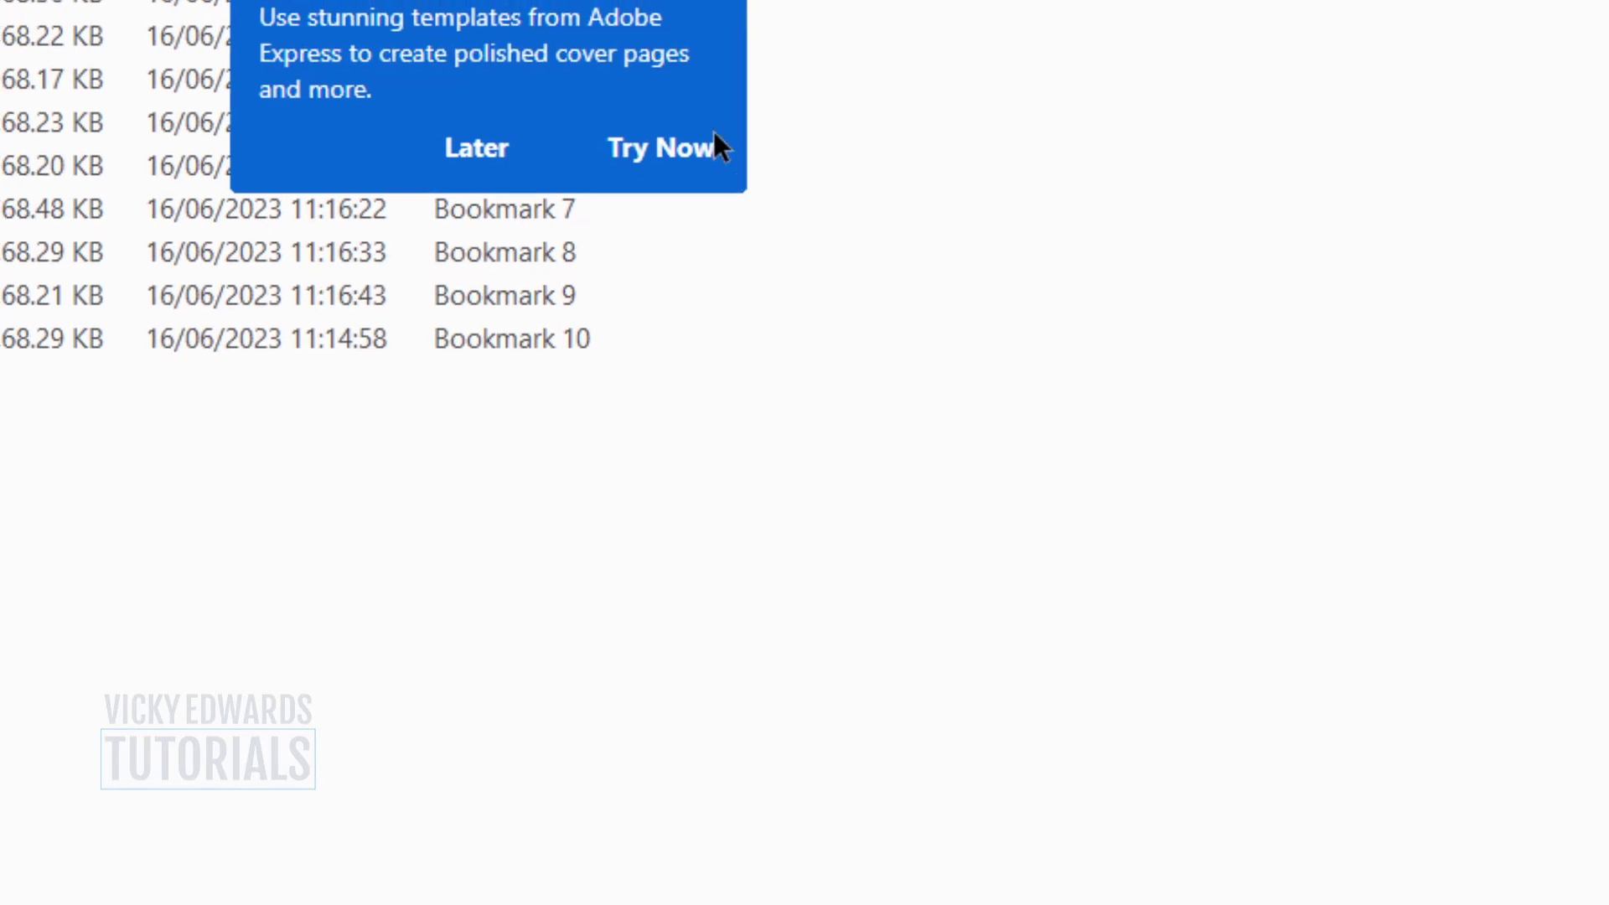
left_click(1021, 220)
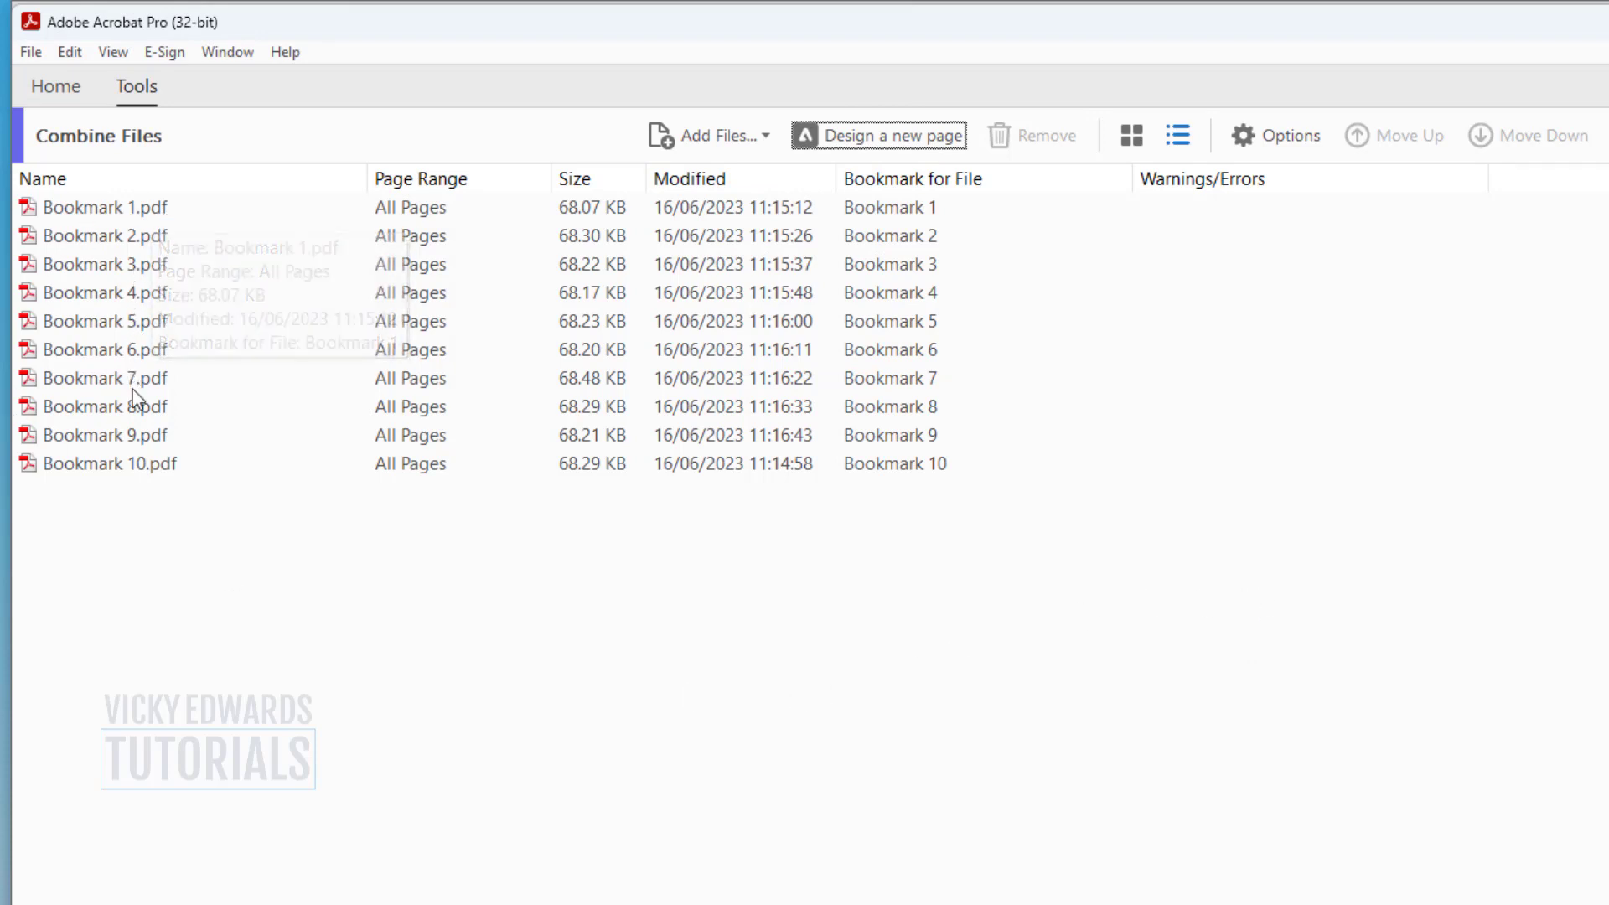
left_click(162, 213)
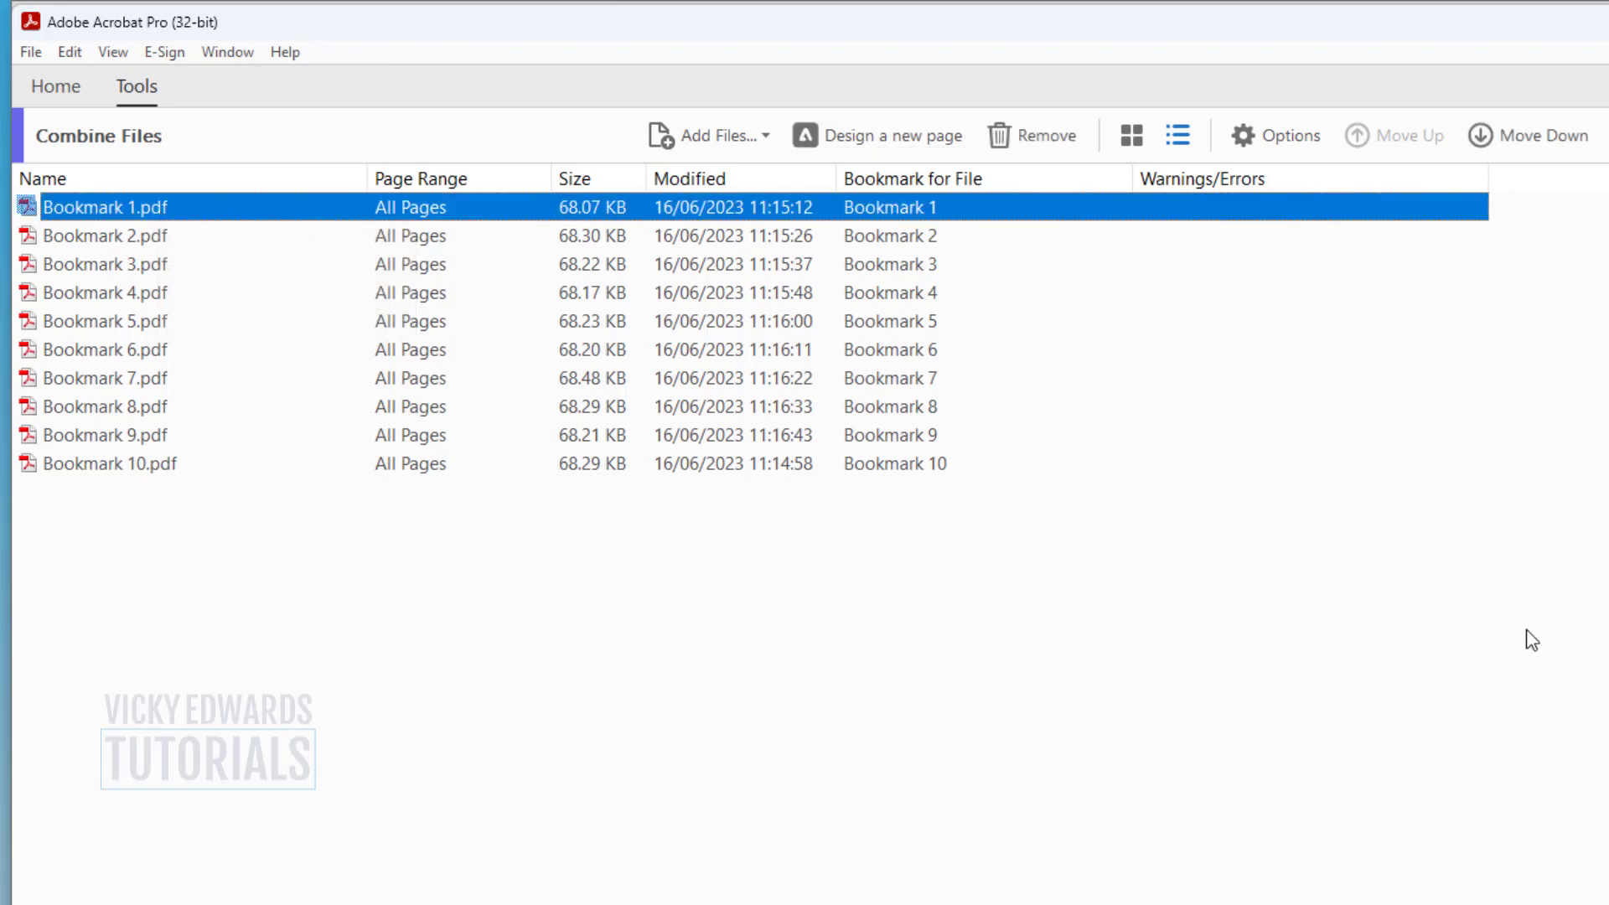
left_click(1551, 139)
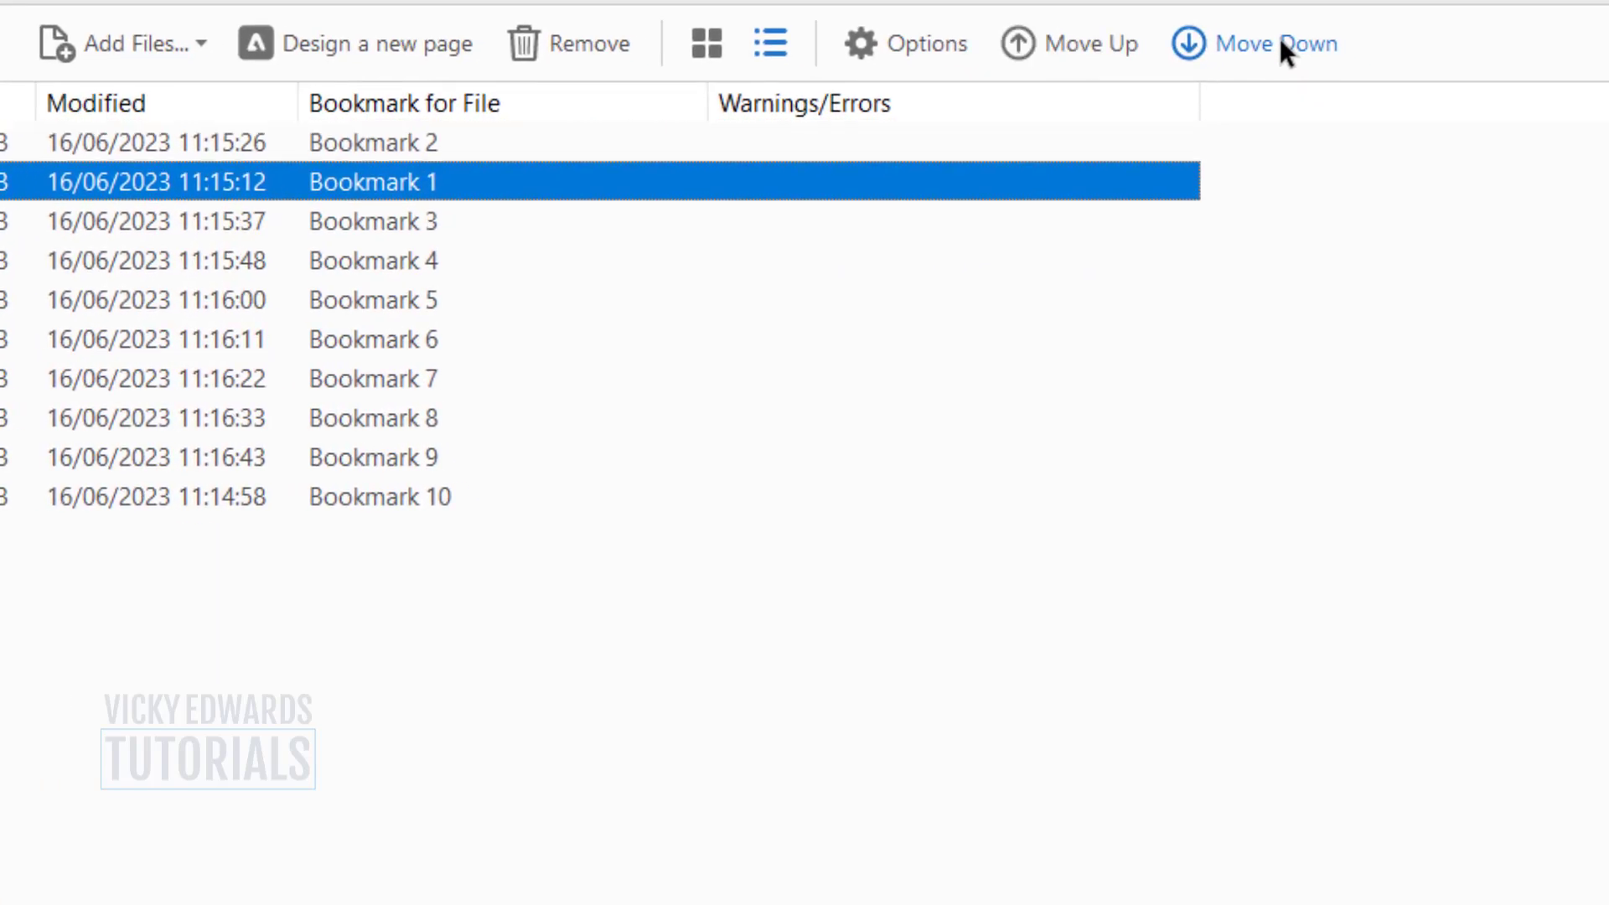
left_click(1276, 47)
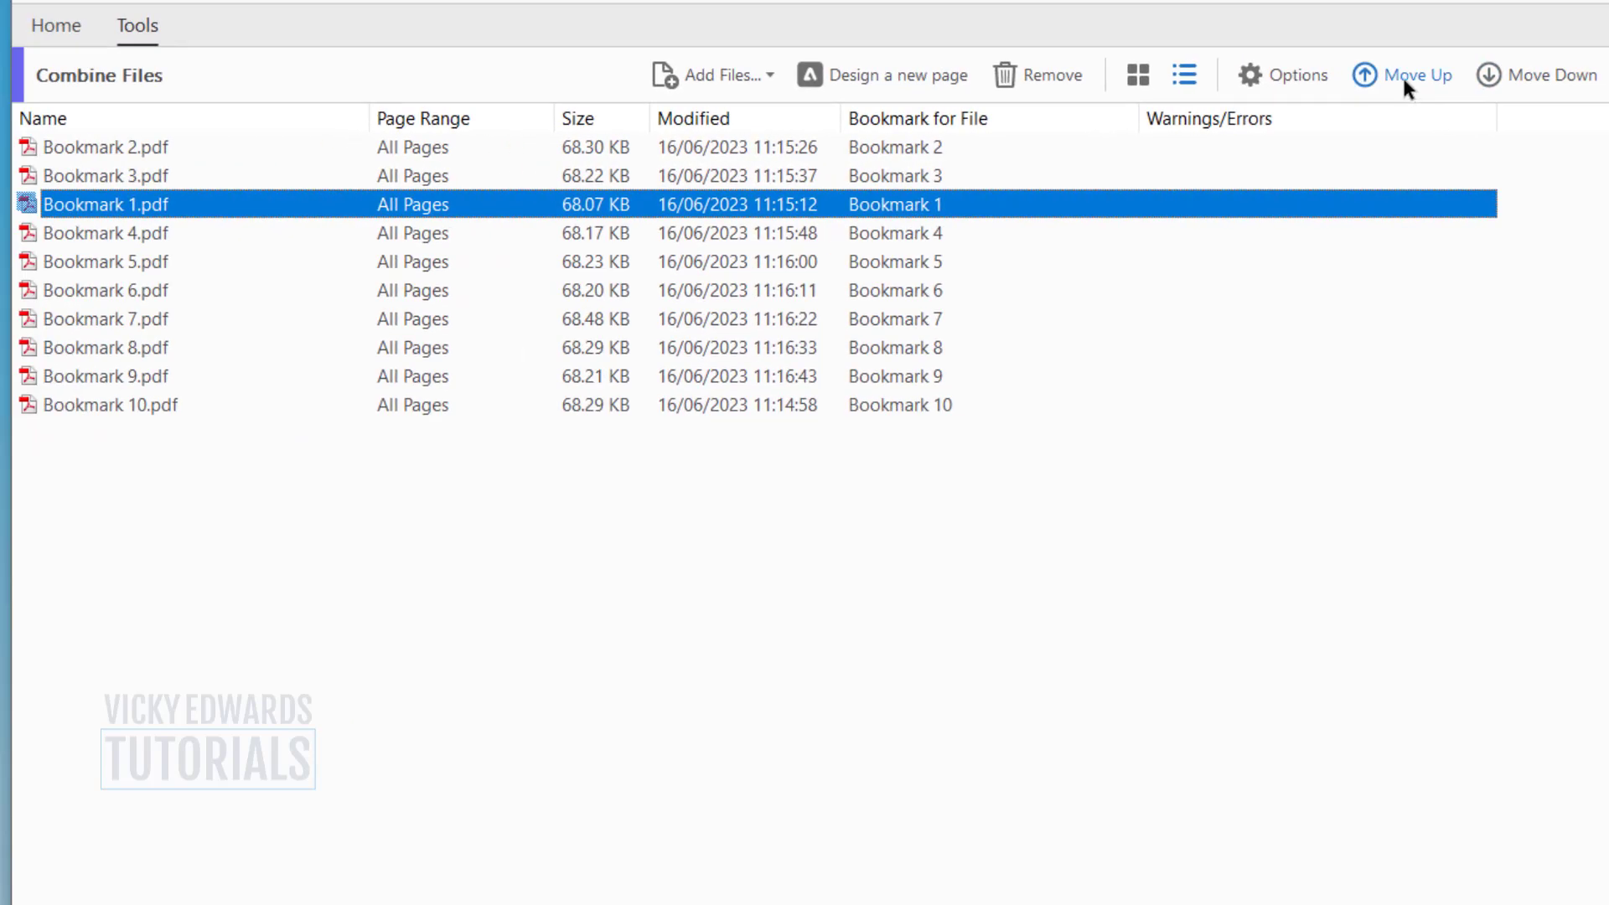
left_click(1403, 83)
left_click(1403, 82)
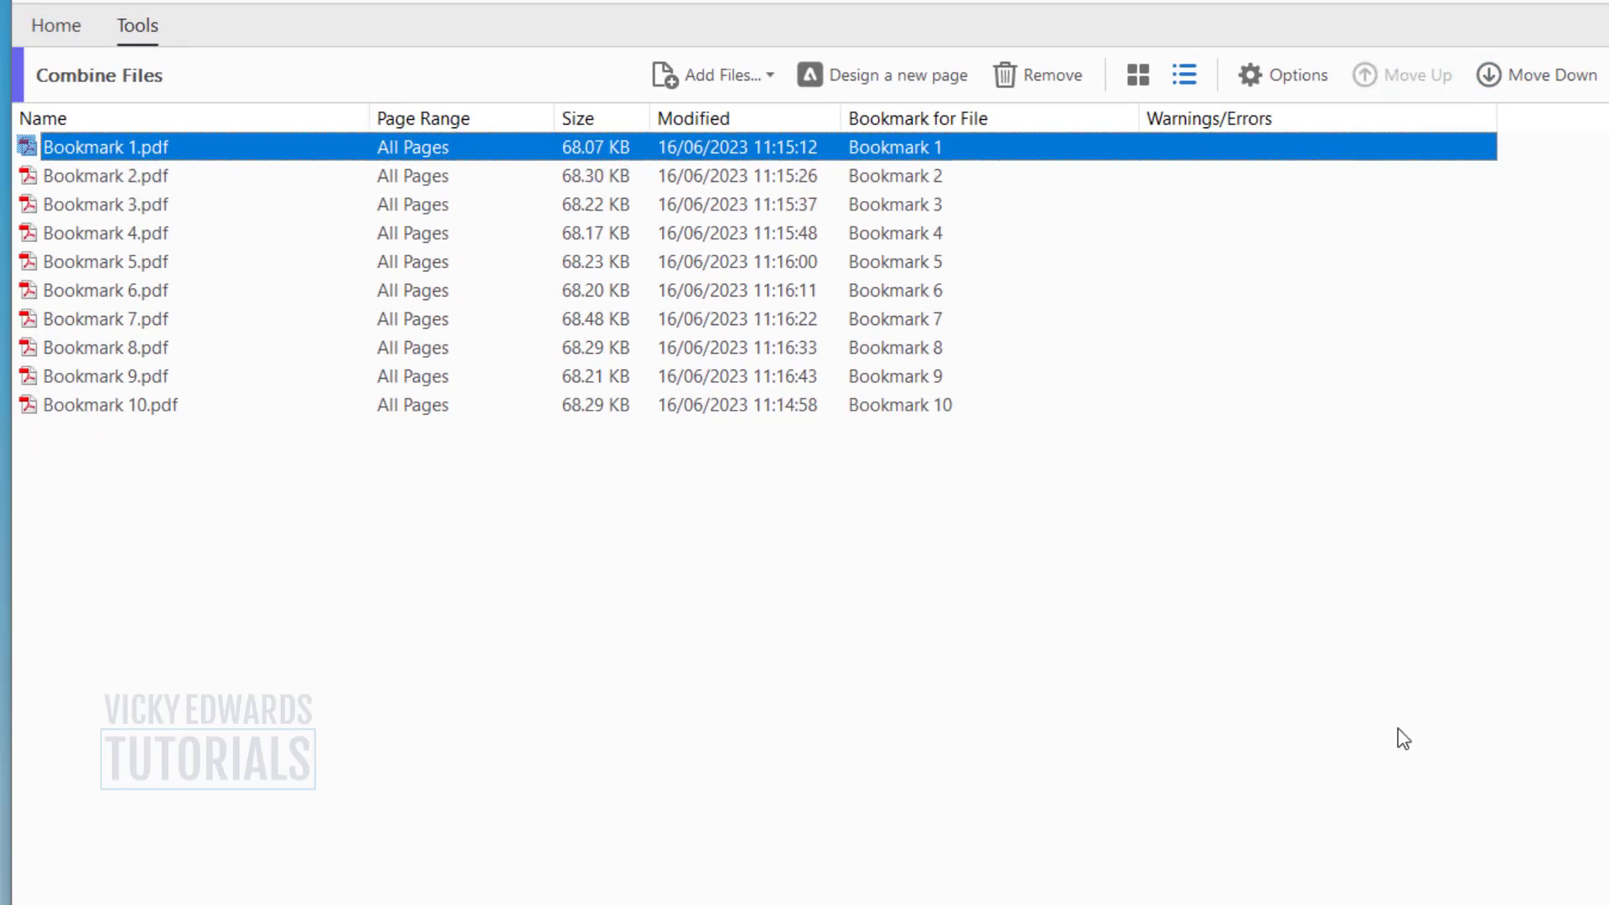
left_click(1479, 741)
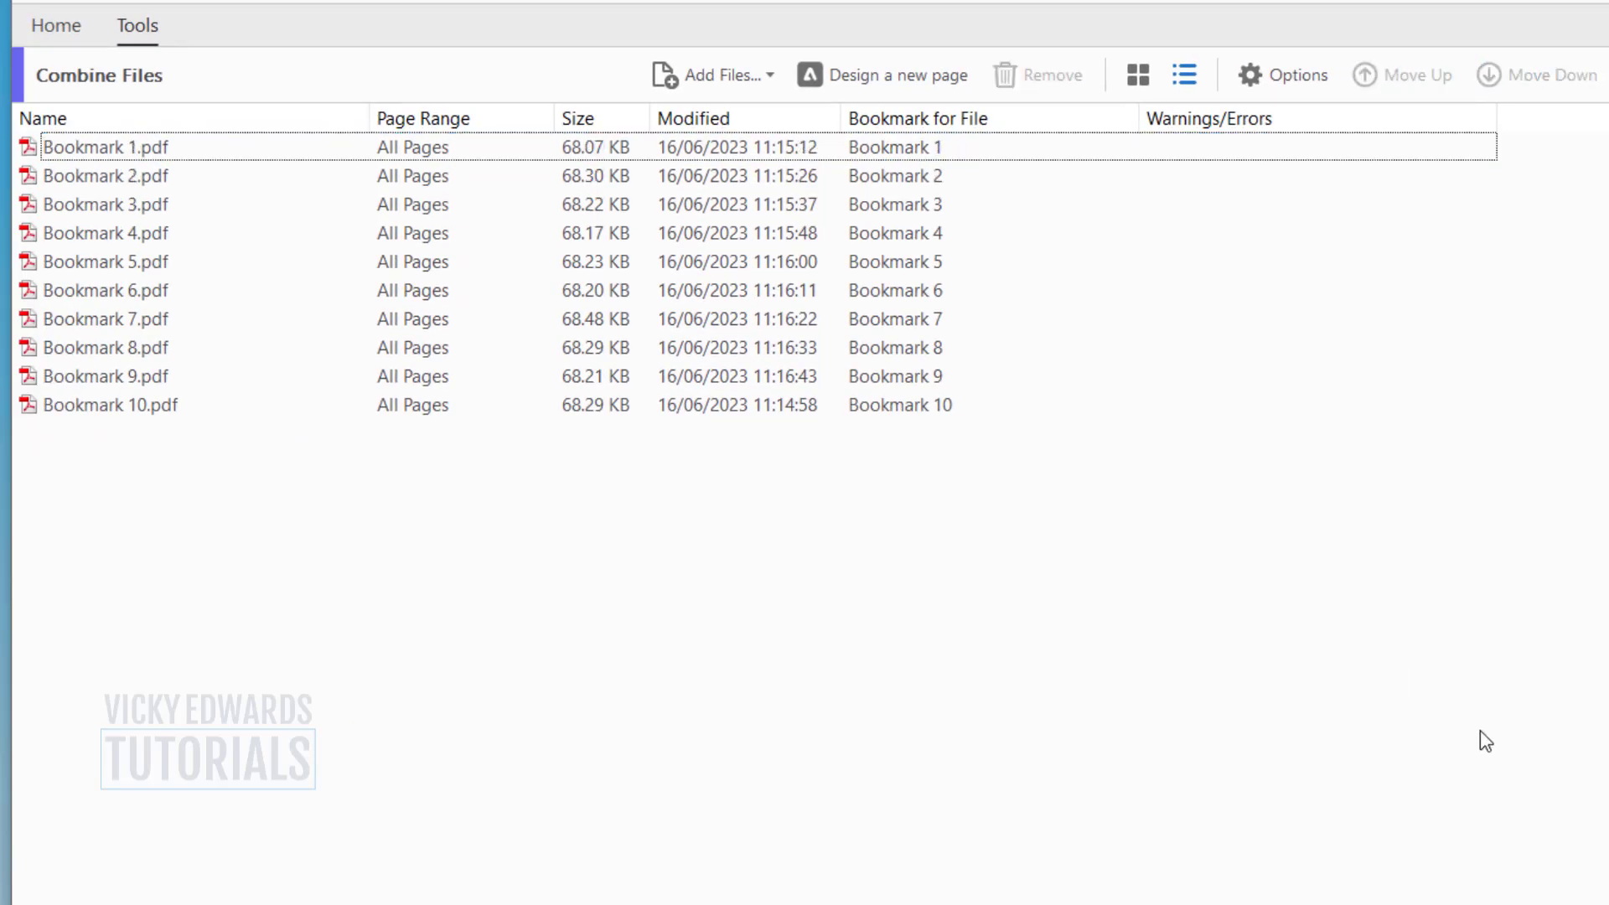
- Enable 'Always add bookmarks to Adobe PDF' in the combine options, then select all ten files
left_click(1289, 75)
left_click_drag(1254, 381, 1306, 250)
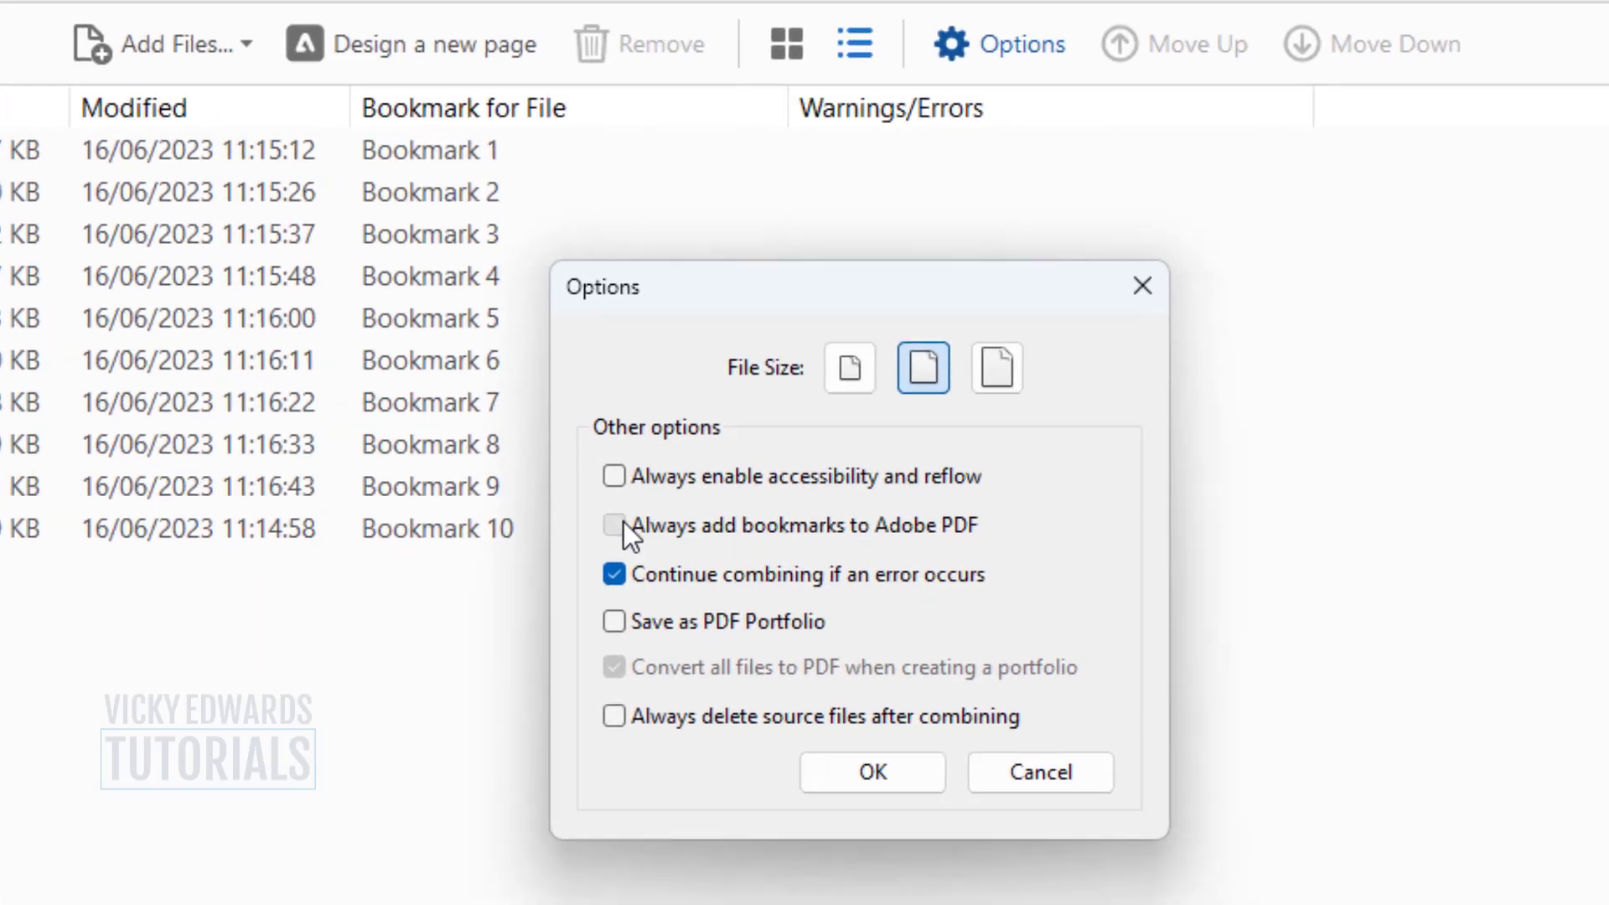
left_click(619, 525)
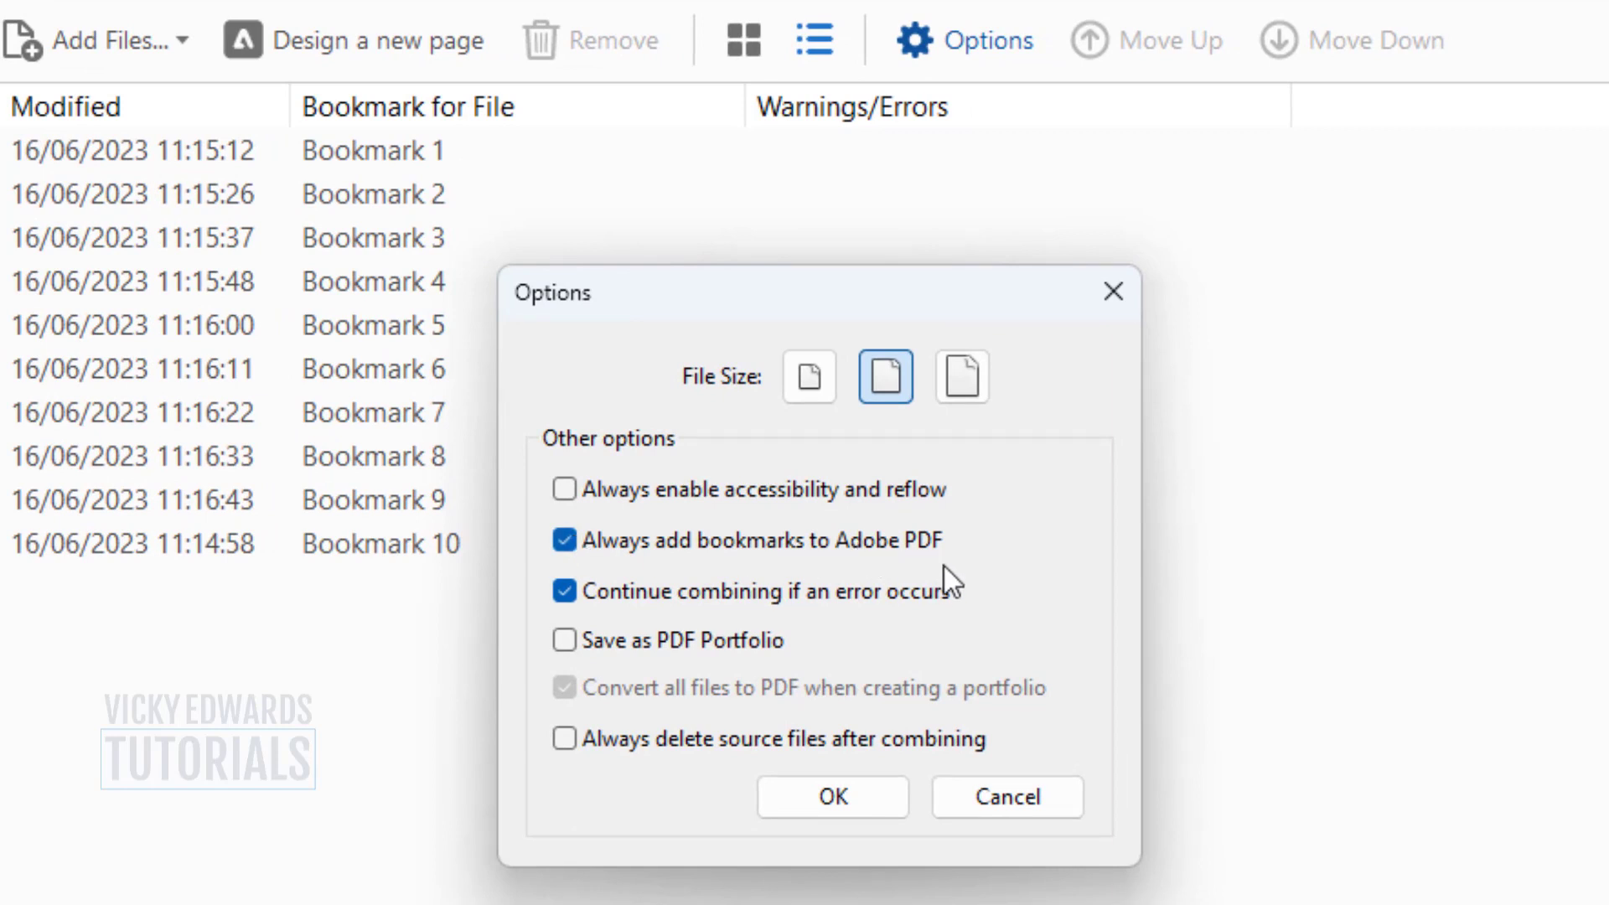
left_click(866, 804)
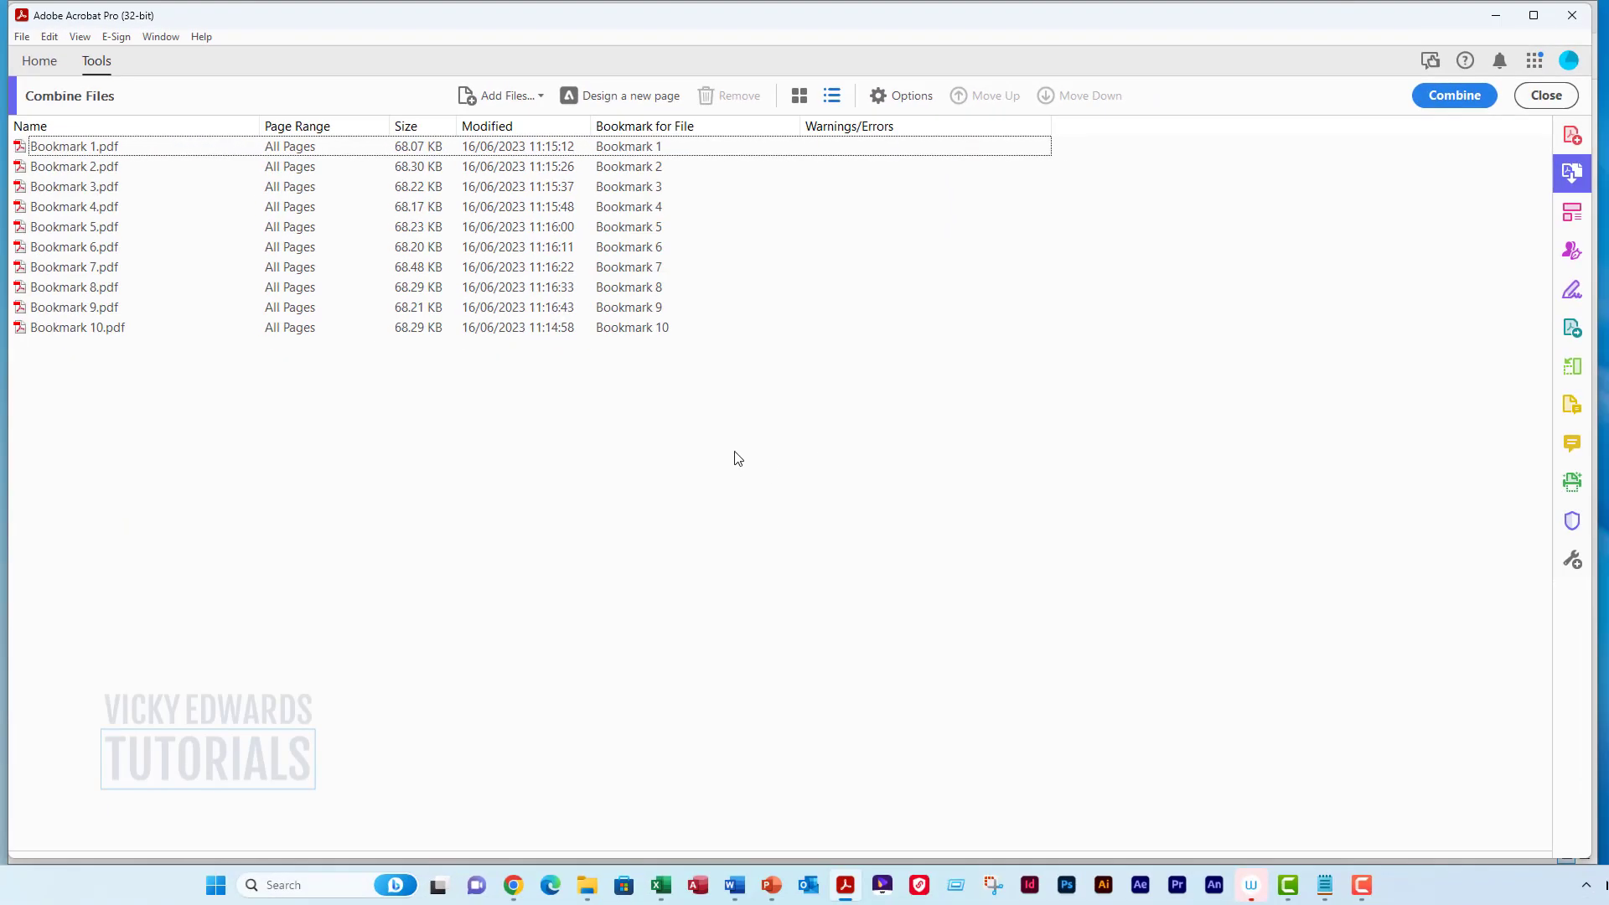
left_click(223, 152)
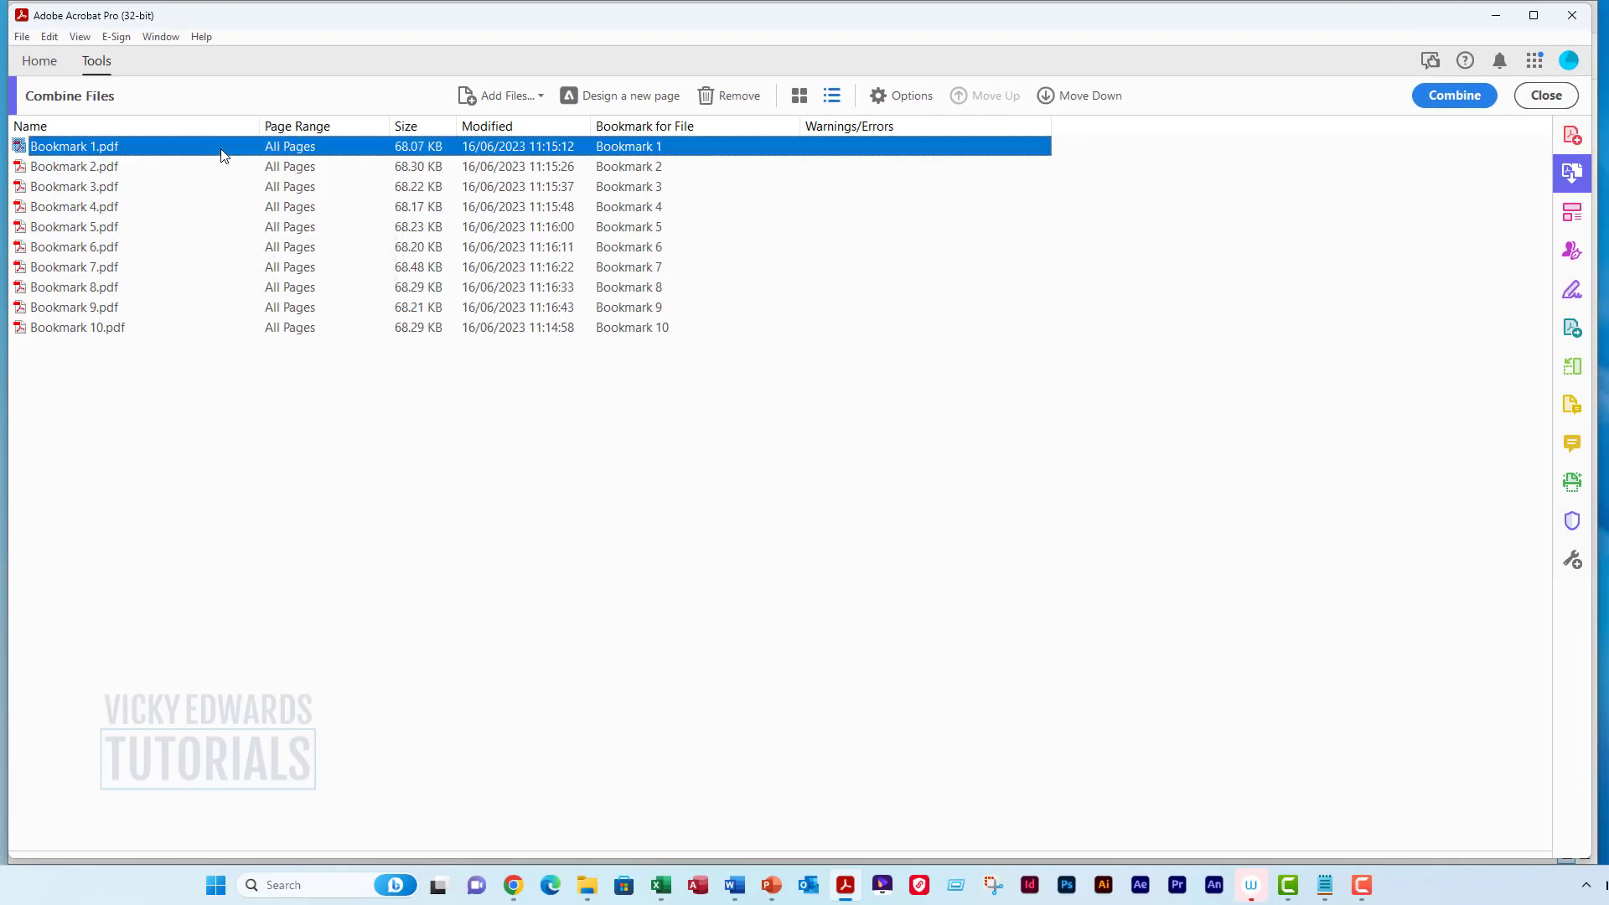
left_click(122, 331, "shift")
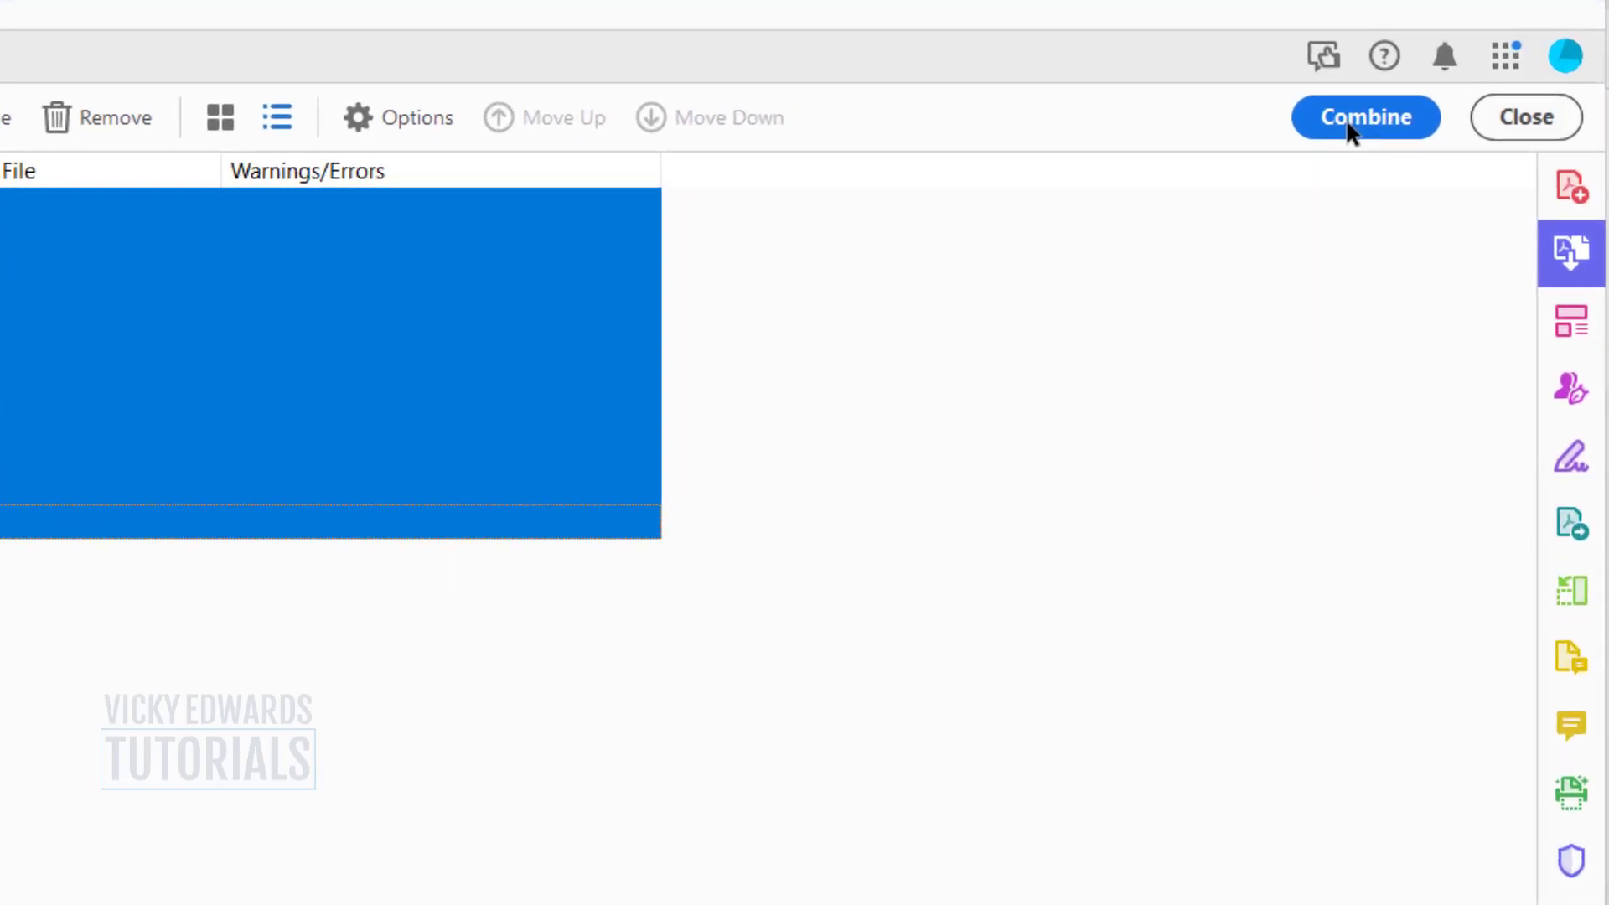
- Combine the ten files into Binder1.pdf and reset the page zoom
left_click(1349, 121)
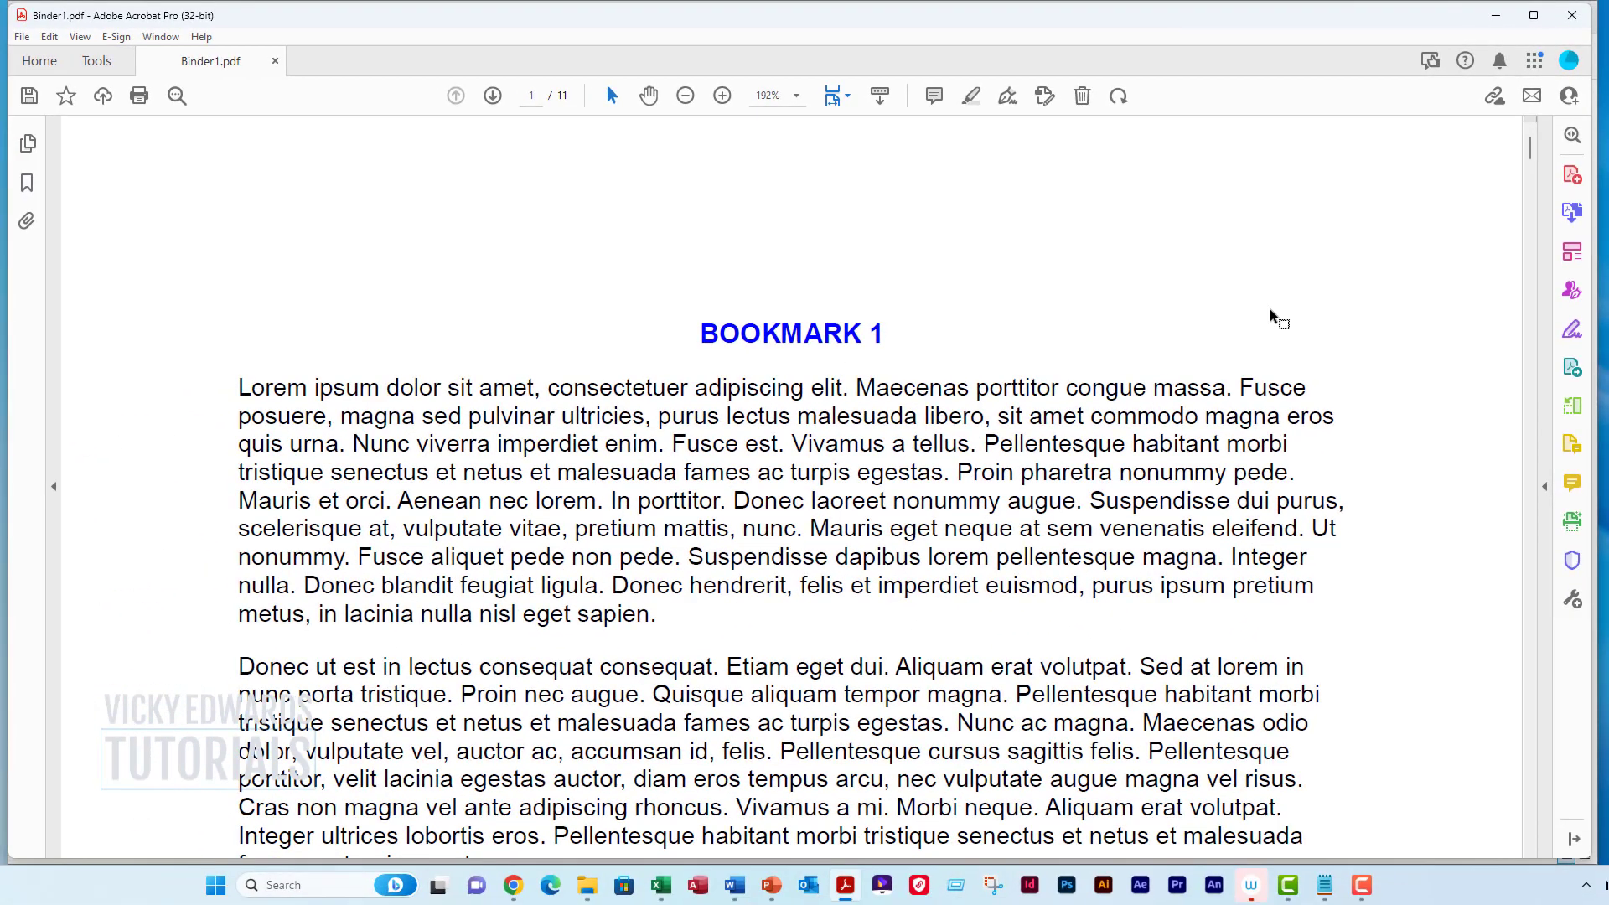
key("ctrl+1")
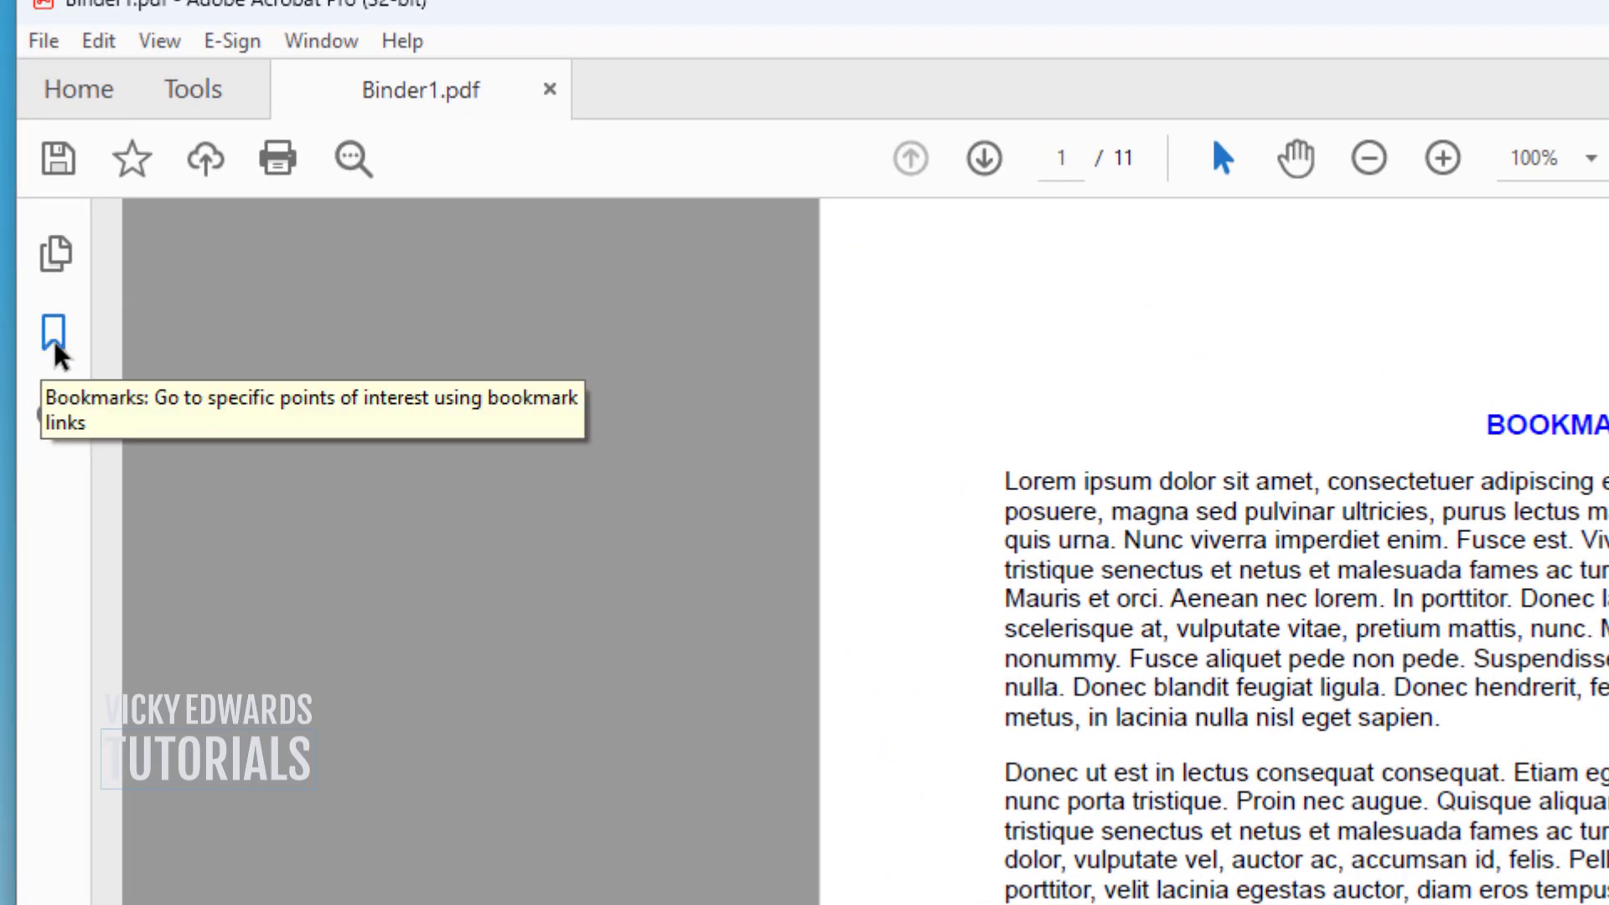
- Open the Bookmarks panel and try jumping to the Bookmark 1, 2 and 3 pages
left_click(53, 339)
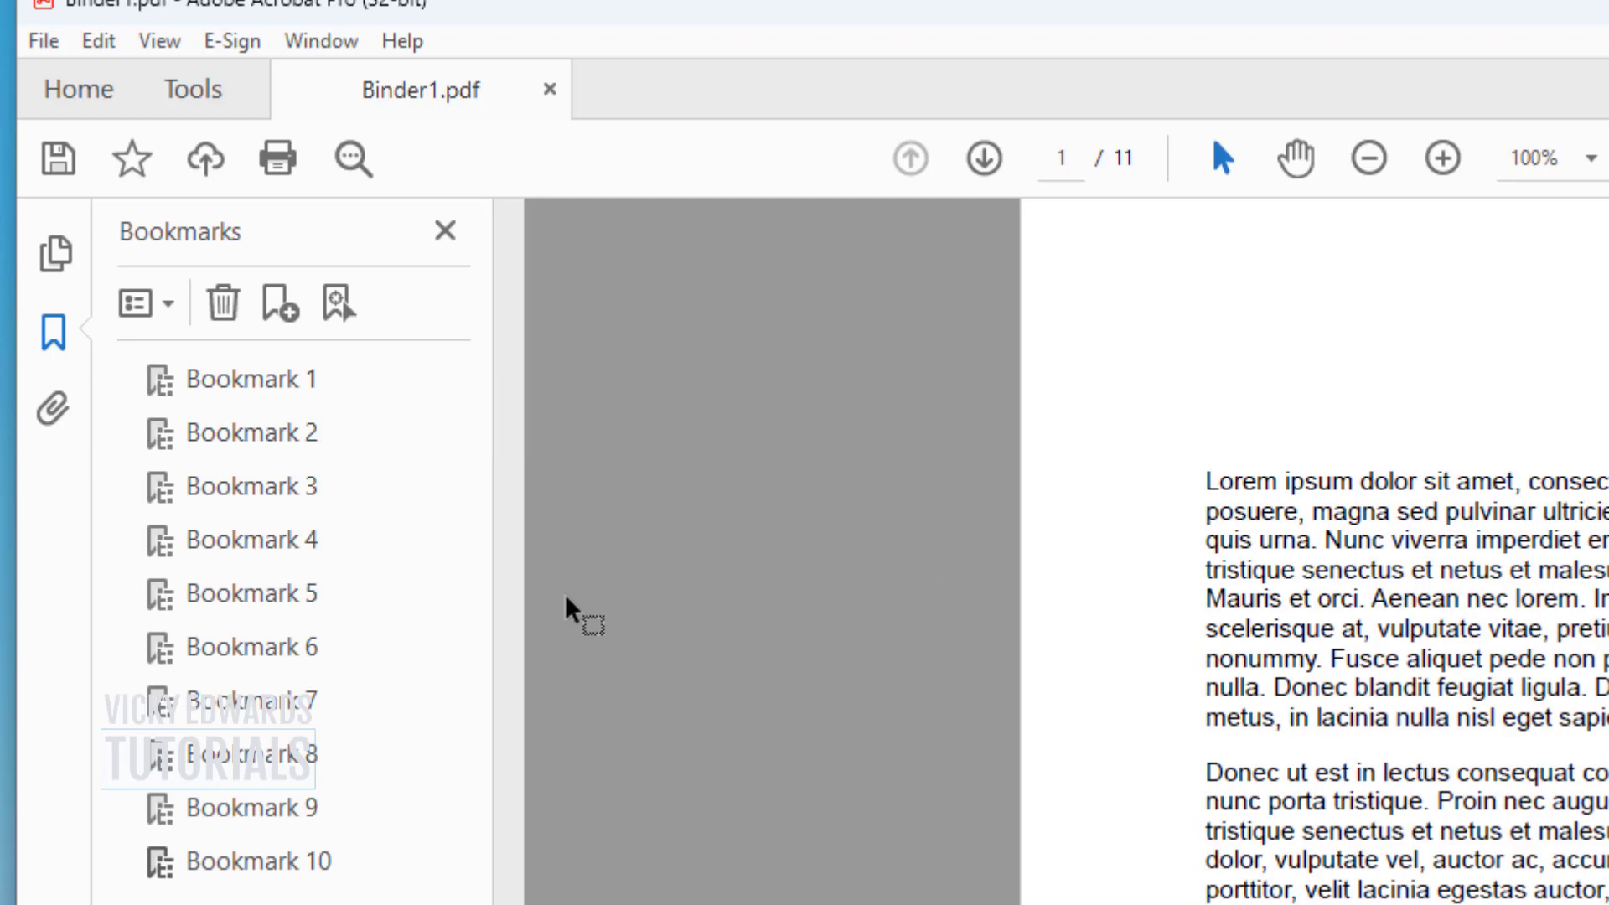
left_click(307, 394)
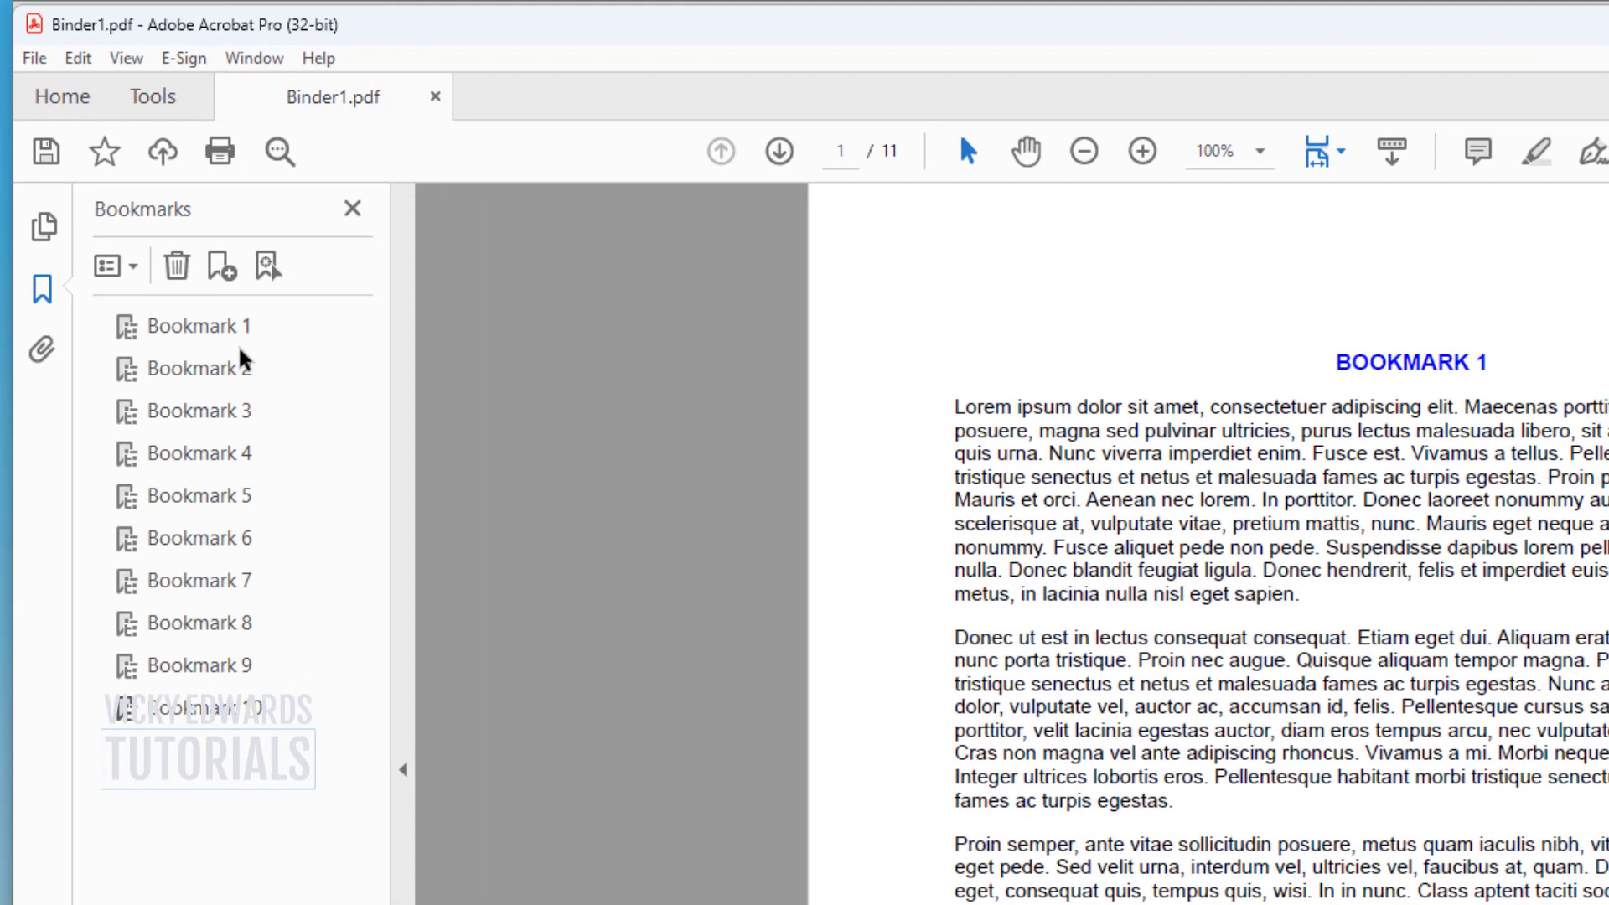
left_click(253, 357)
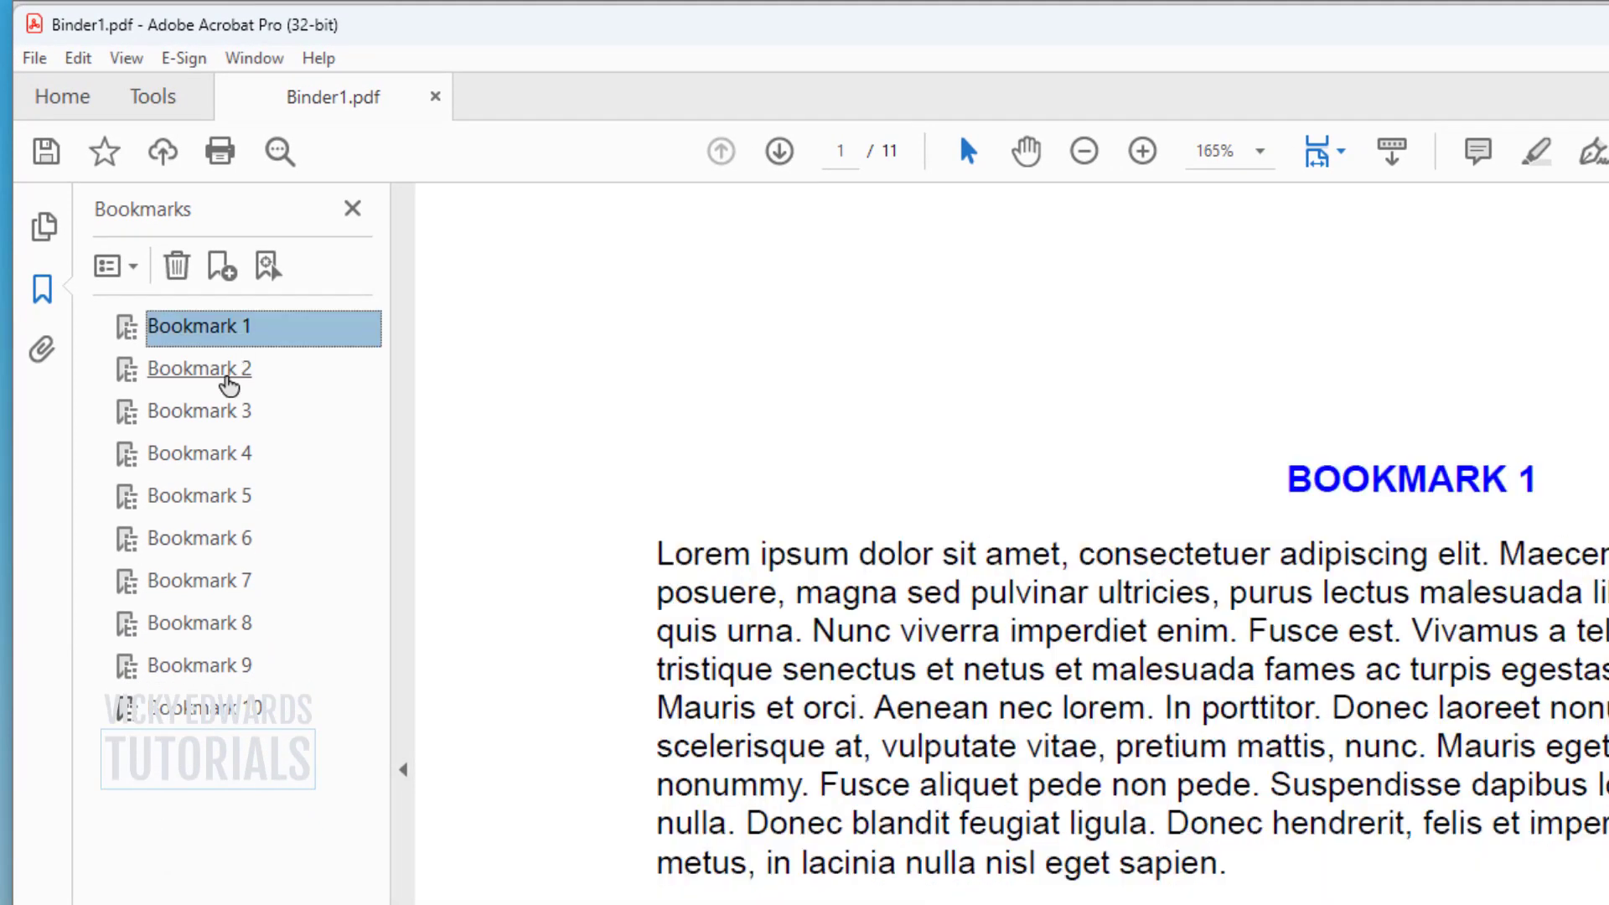
left_click(224, 377)
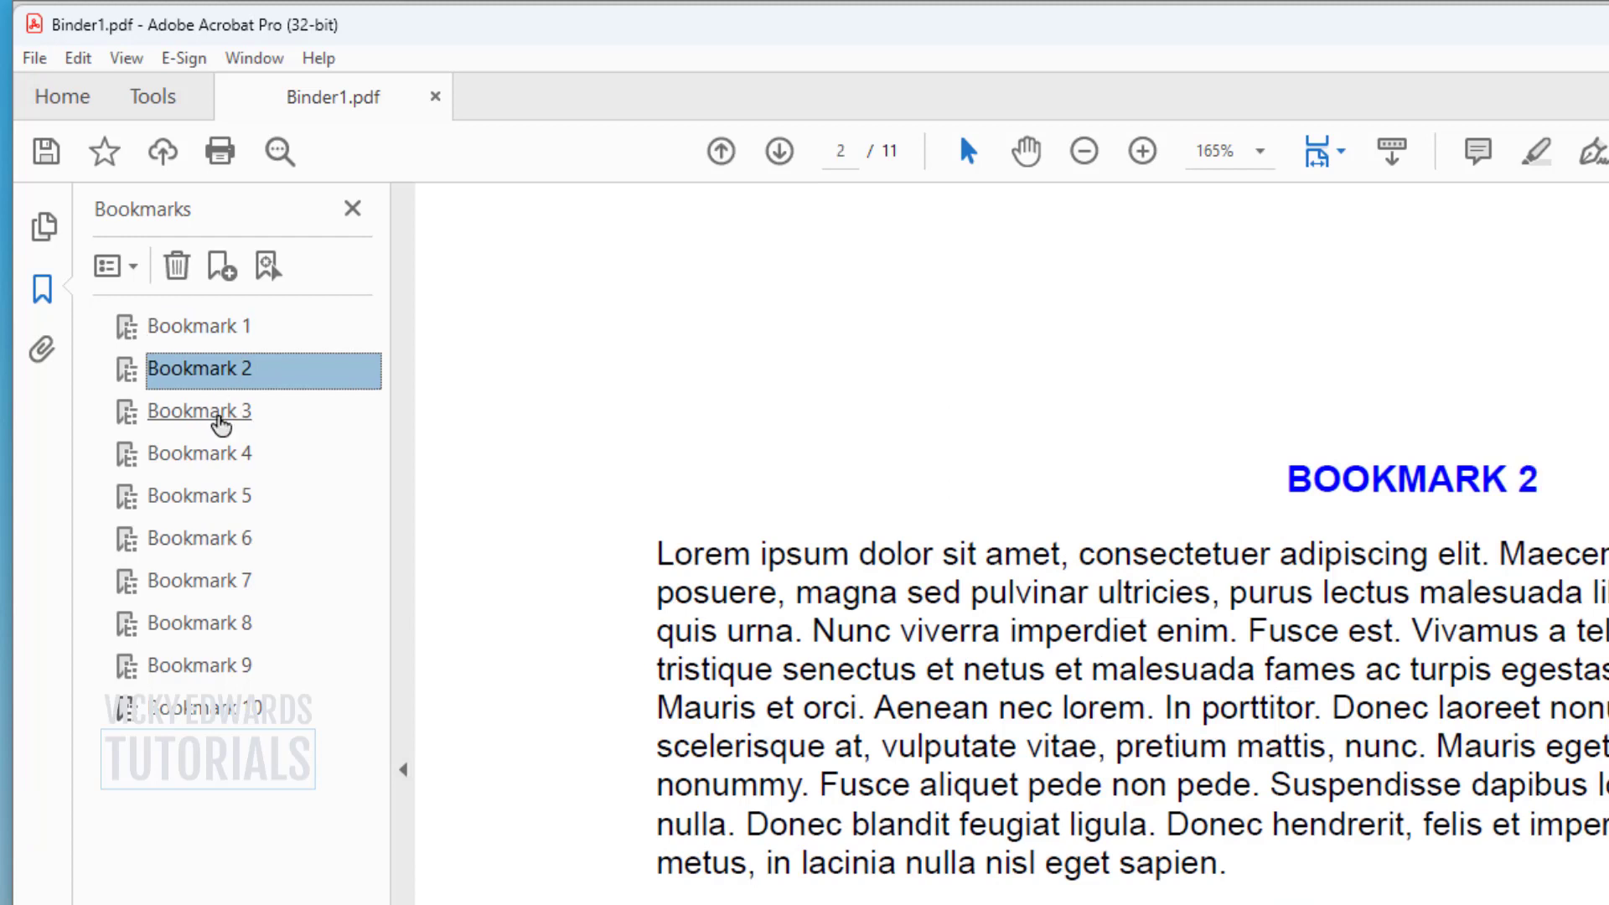
left_click(220, 412)
left_click(223, 331)
- Rename Bookmark 1 to 'First bookmark'
right_click(223, 333)
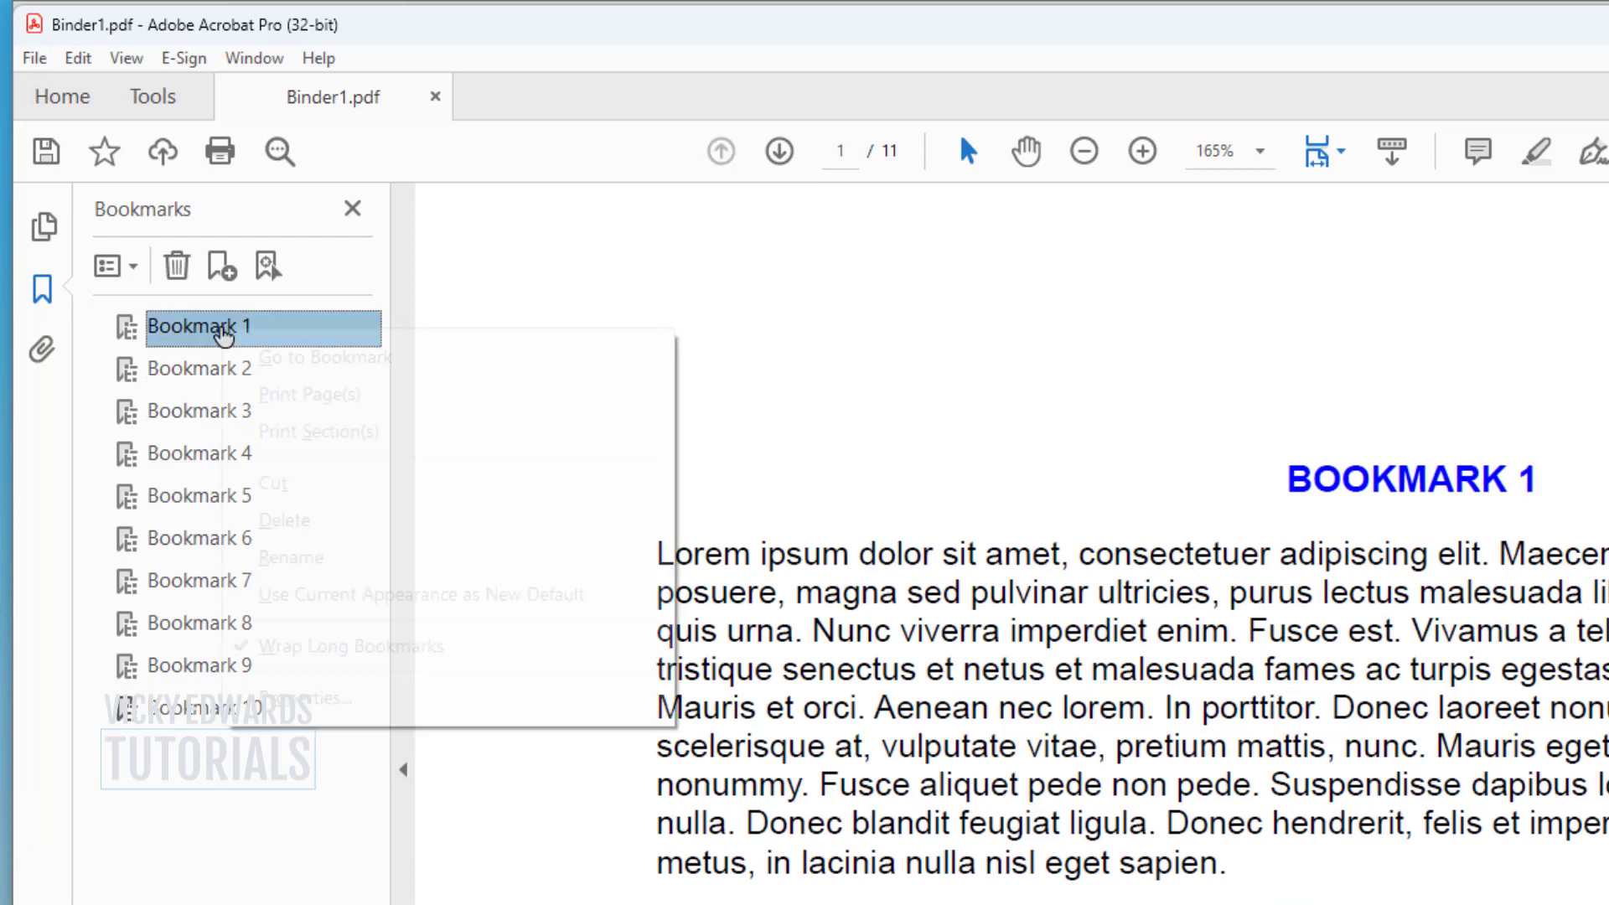
left_click(338, 562)
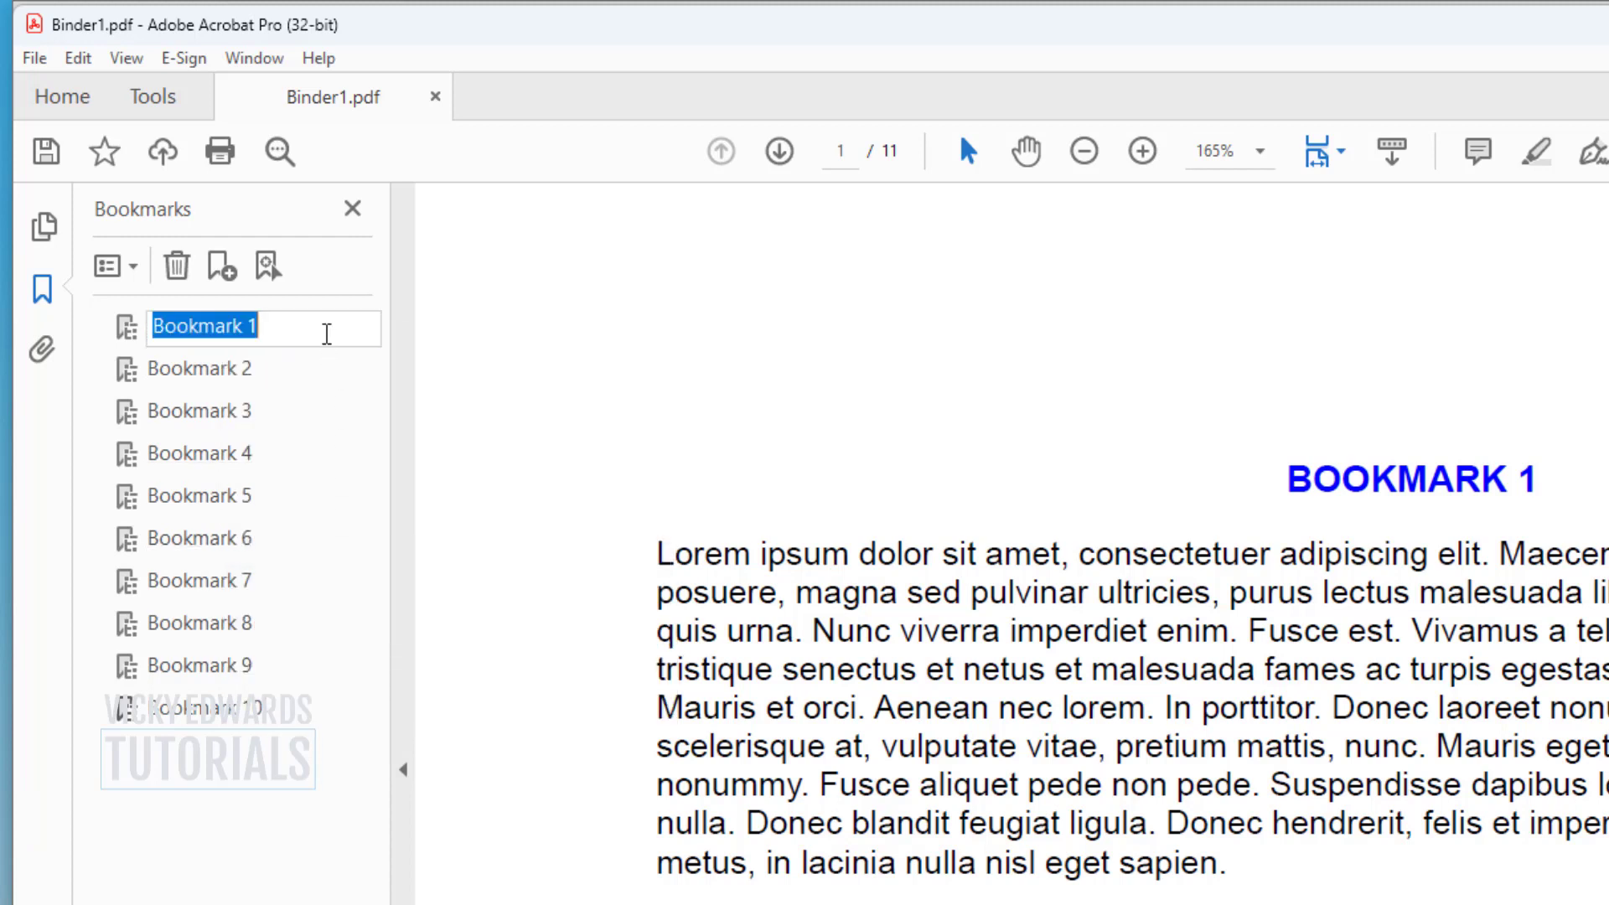
type("Firs")
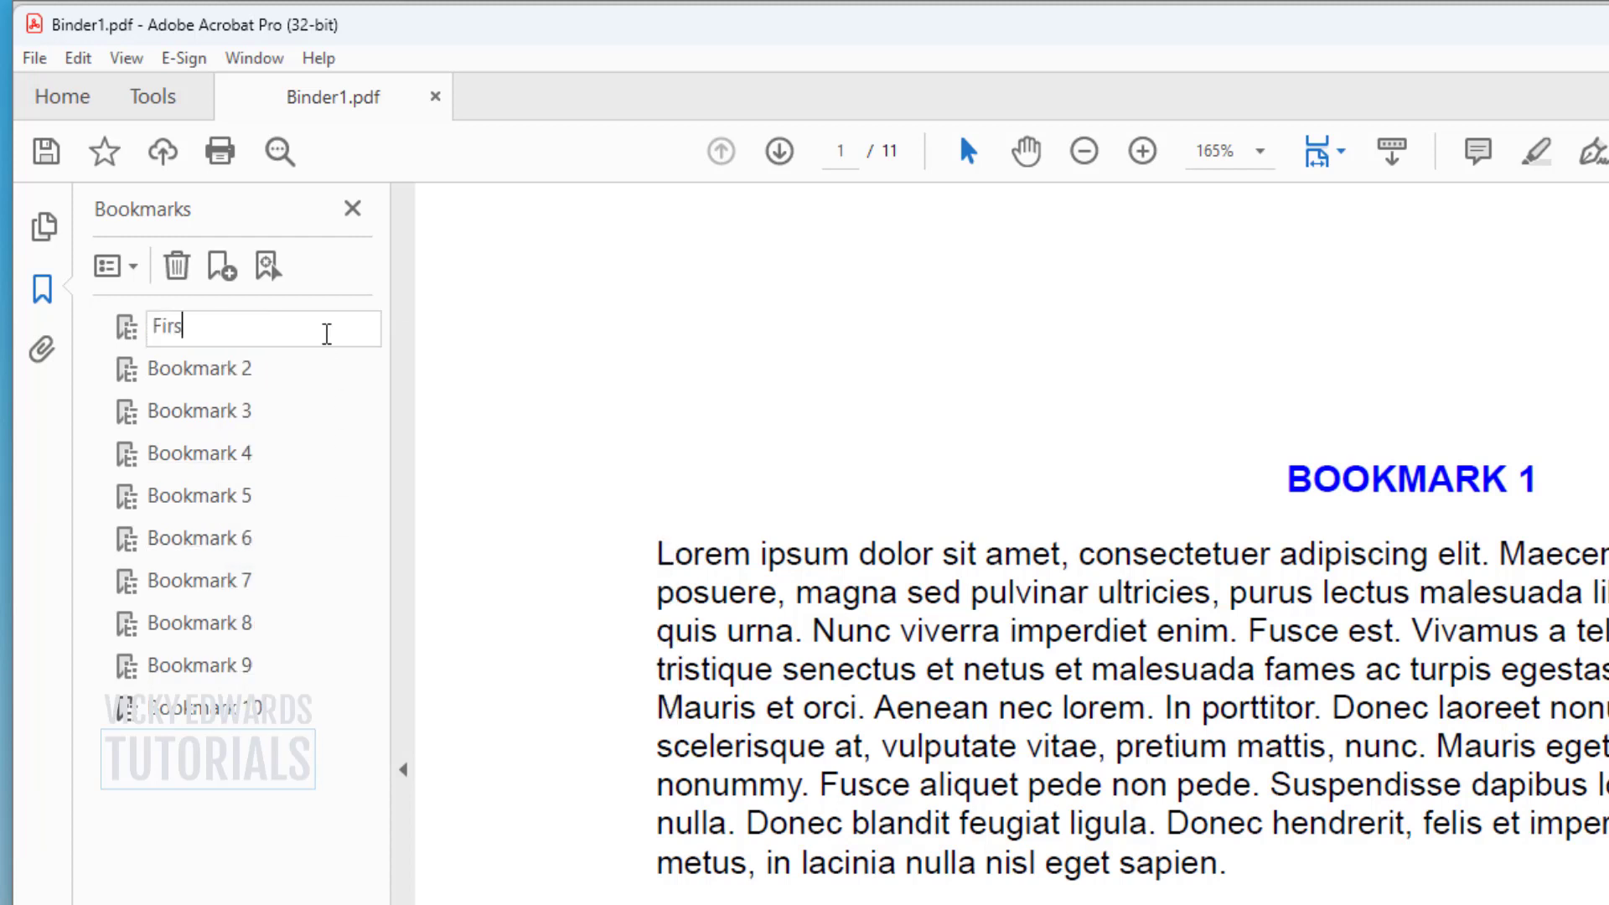
type("t bookmark")
left_click(615, 419)
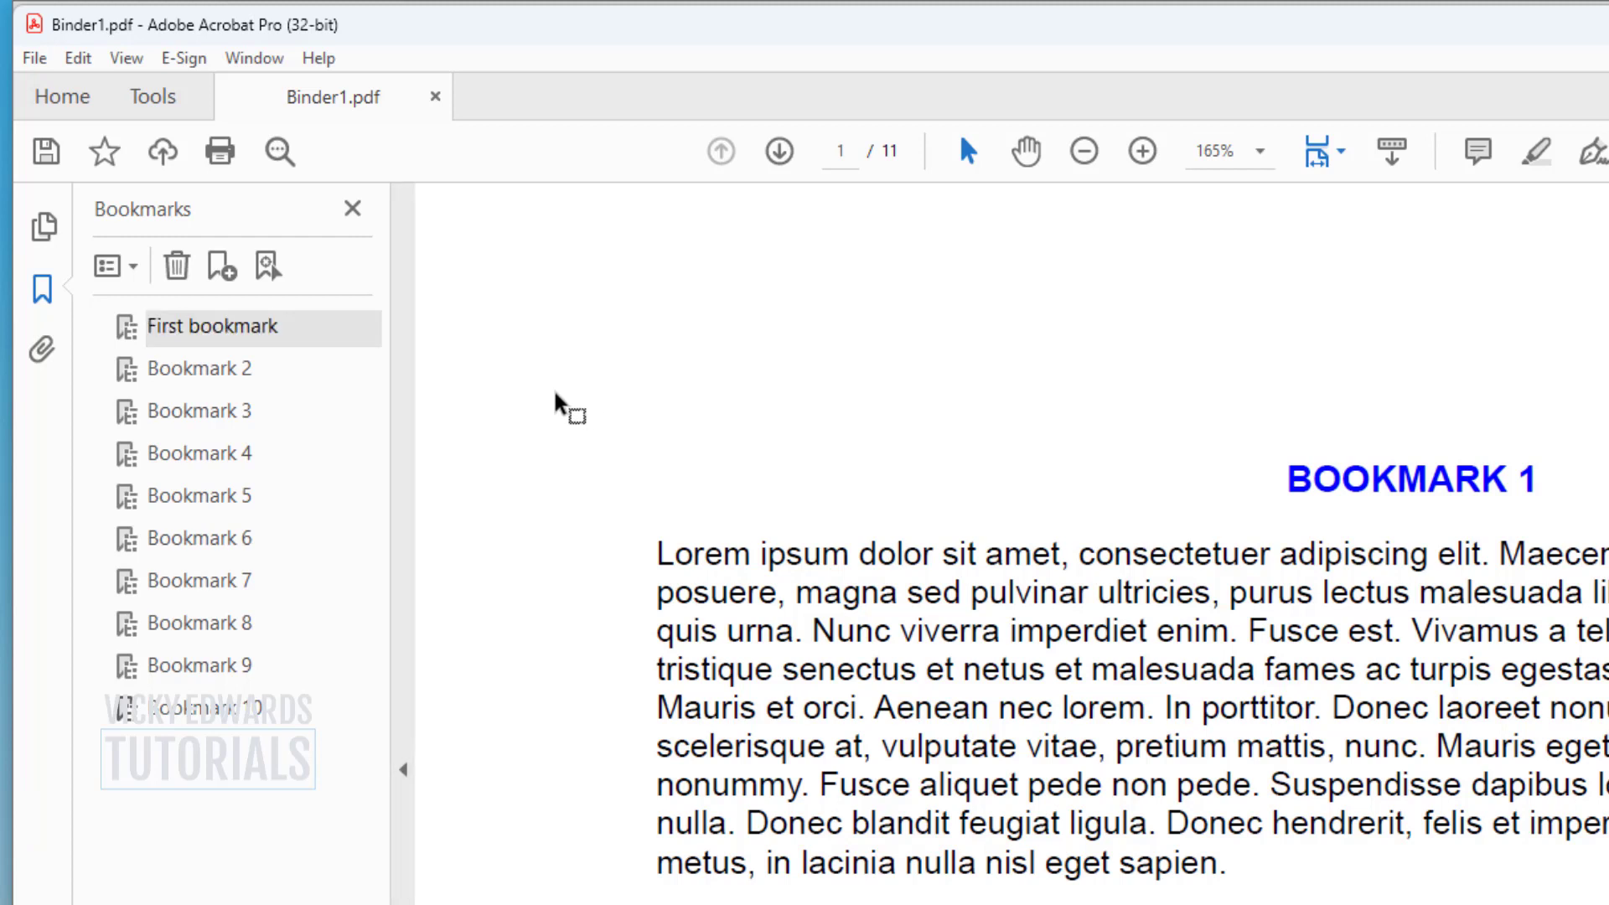
left_click(321, 342)
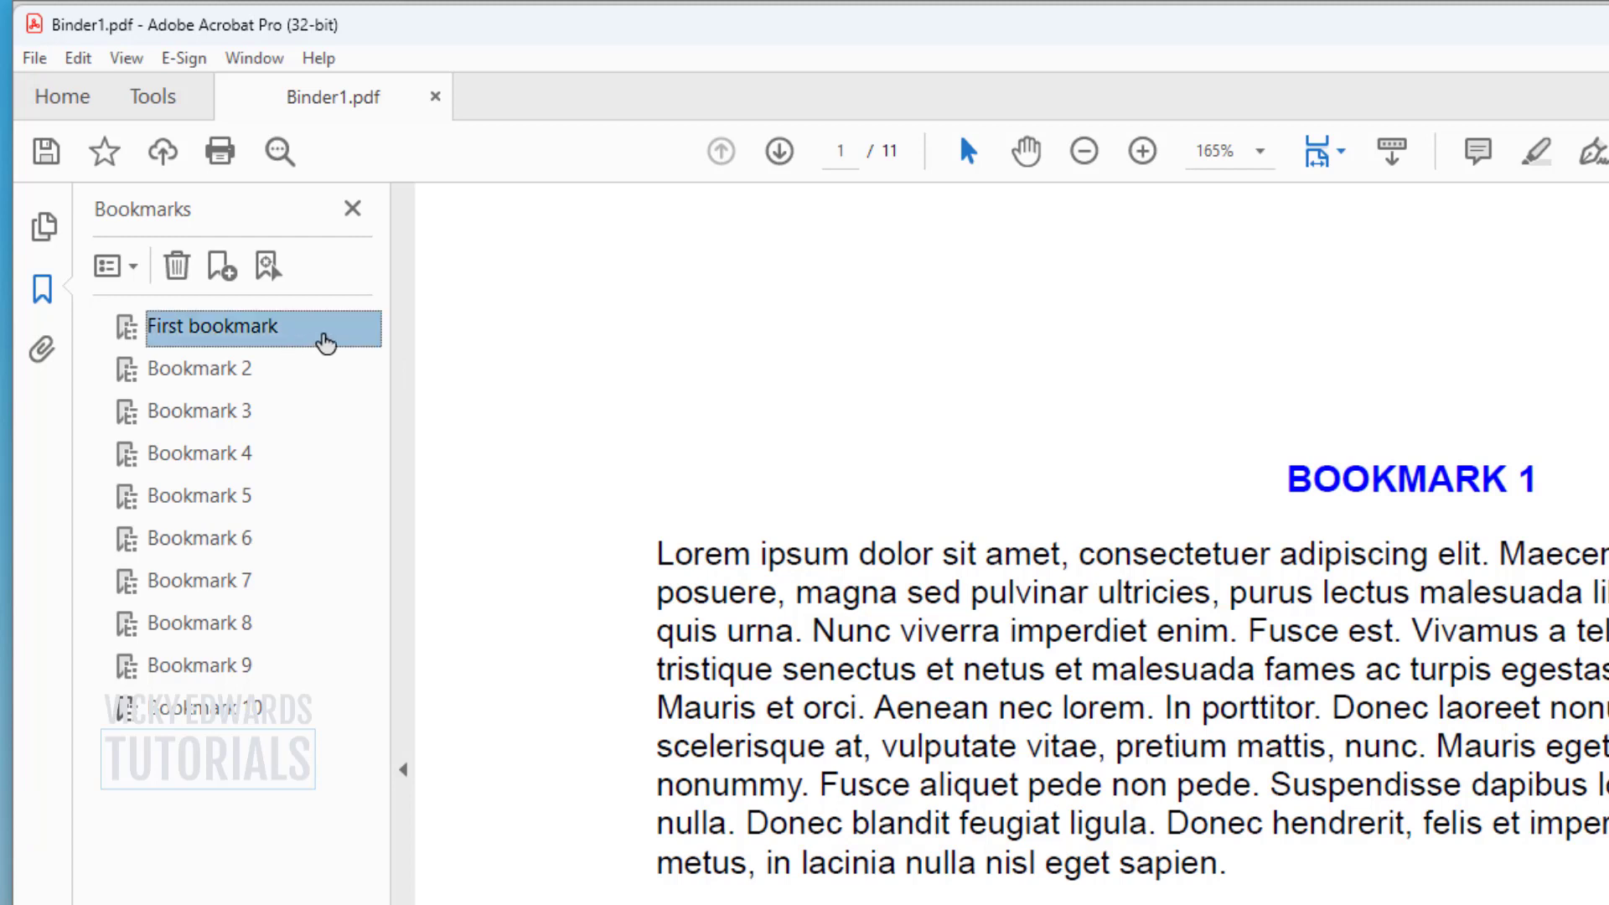
- Move First bookmark down and back to the top, then mark page 1's 'Ut tincidunt' paragraph
left_click_drag(323, 339, 264, 315)
left_click(252, 558)
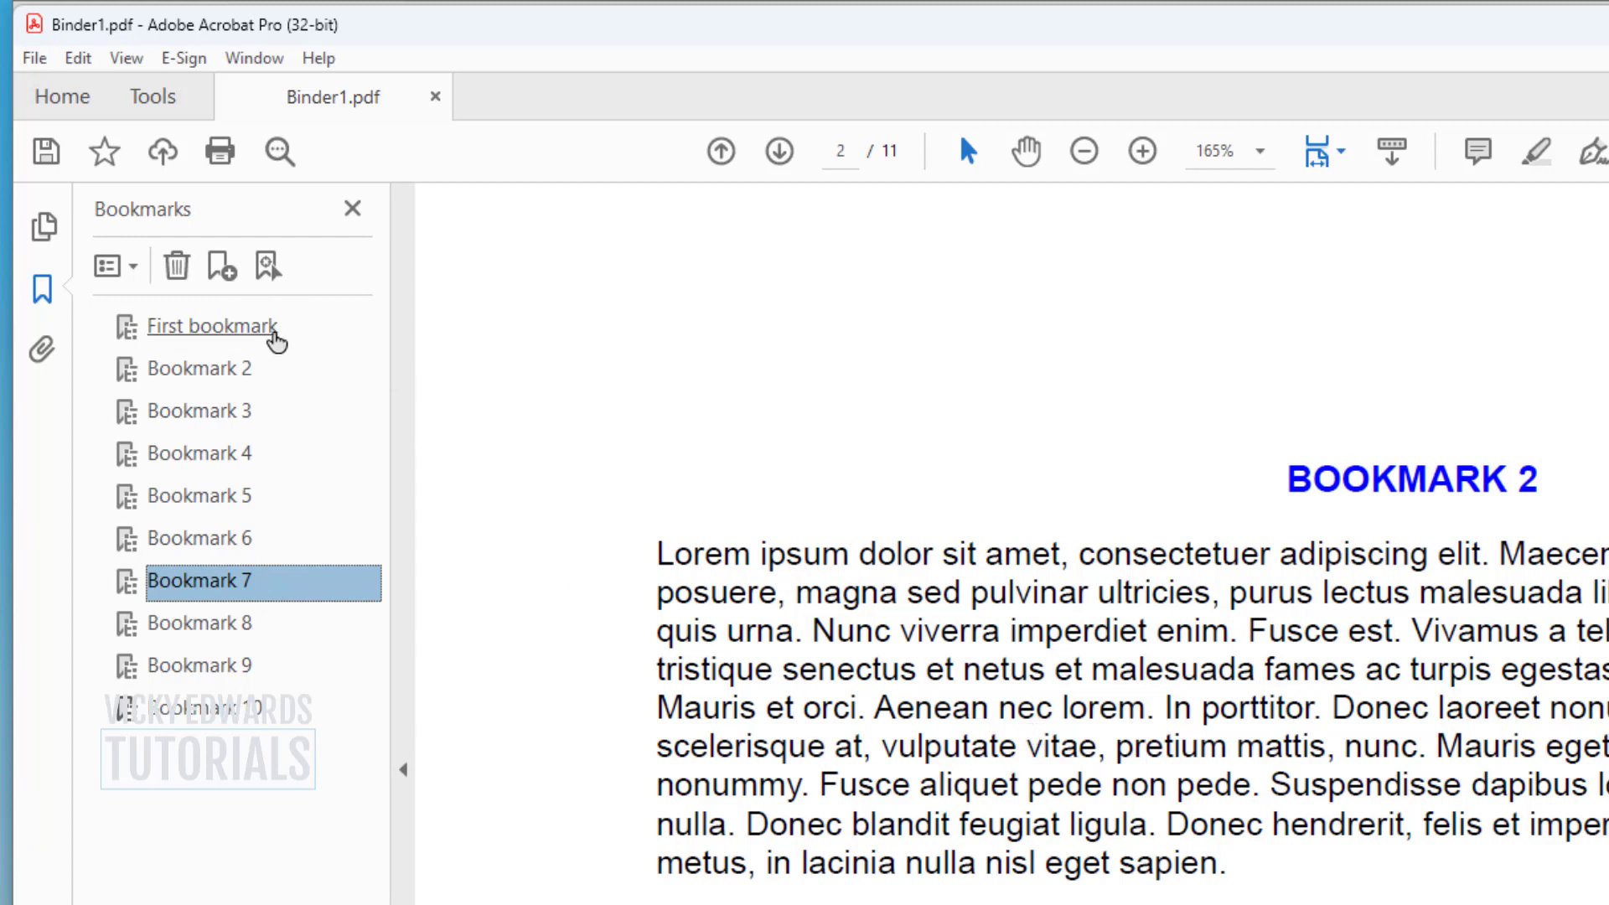
left_click(271, 333)
scroll(1151, 802, "down", 10)
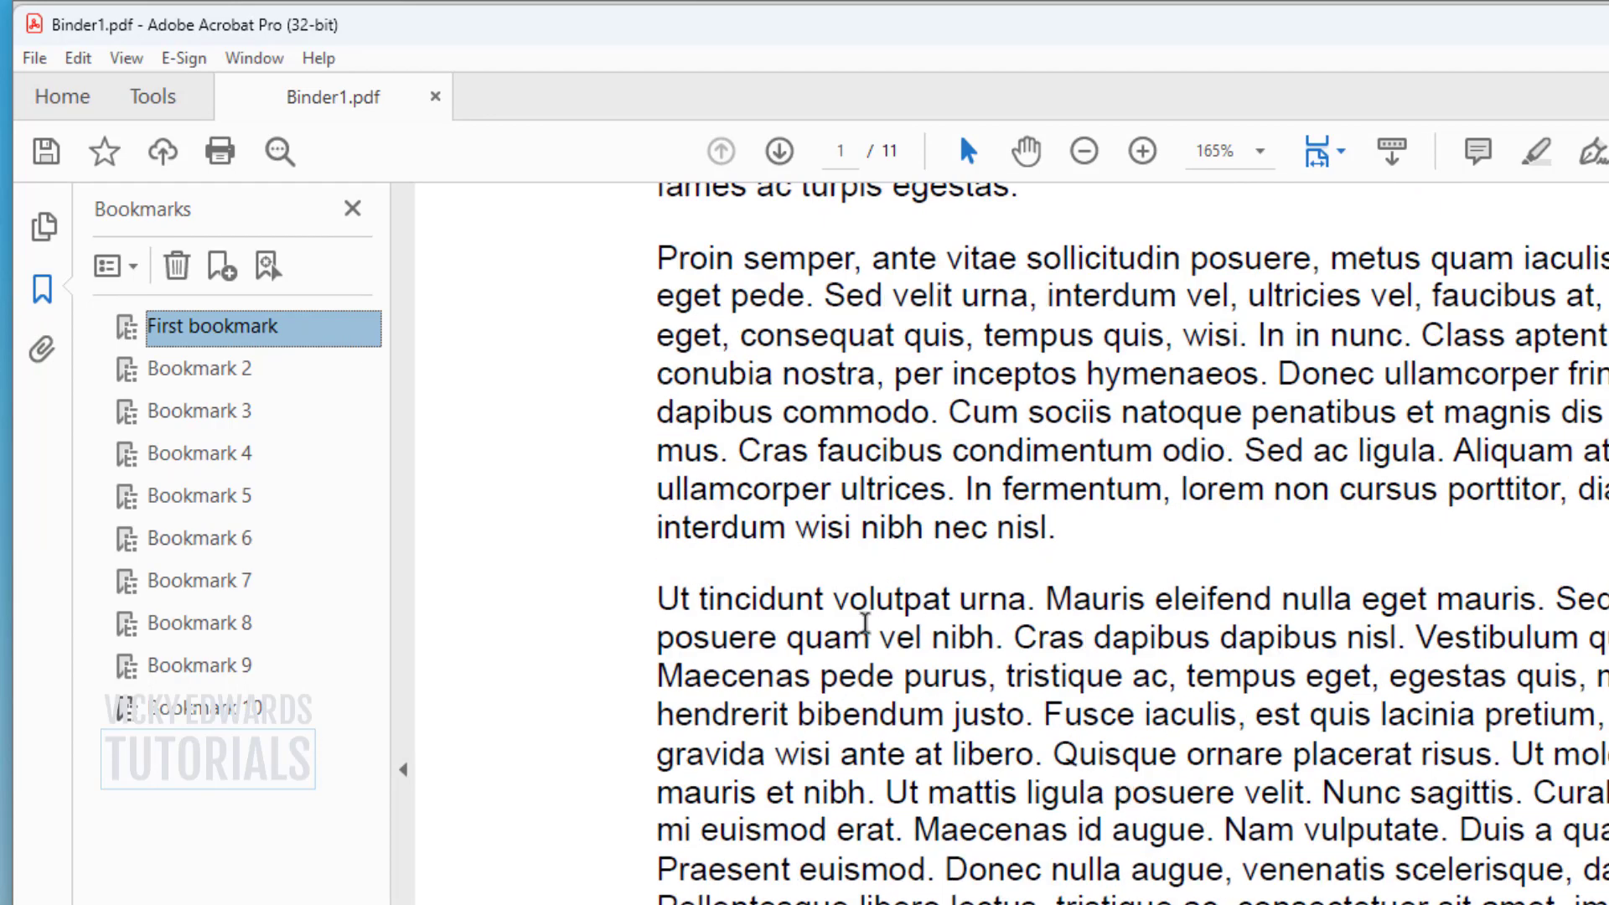
left_click(659, 598)
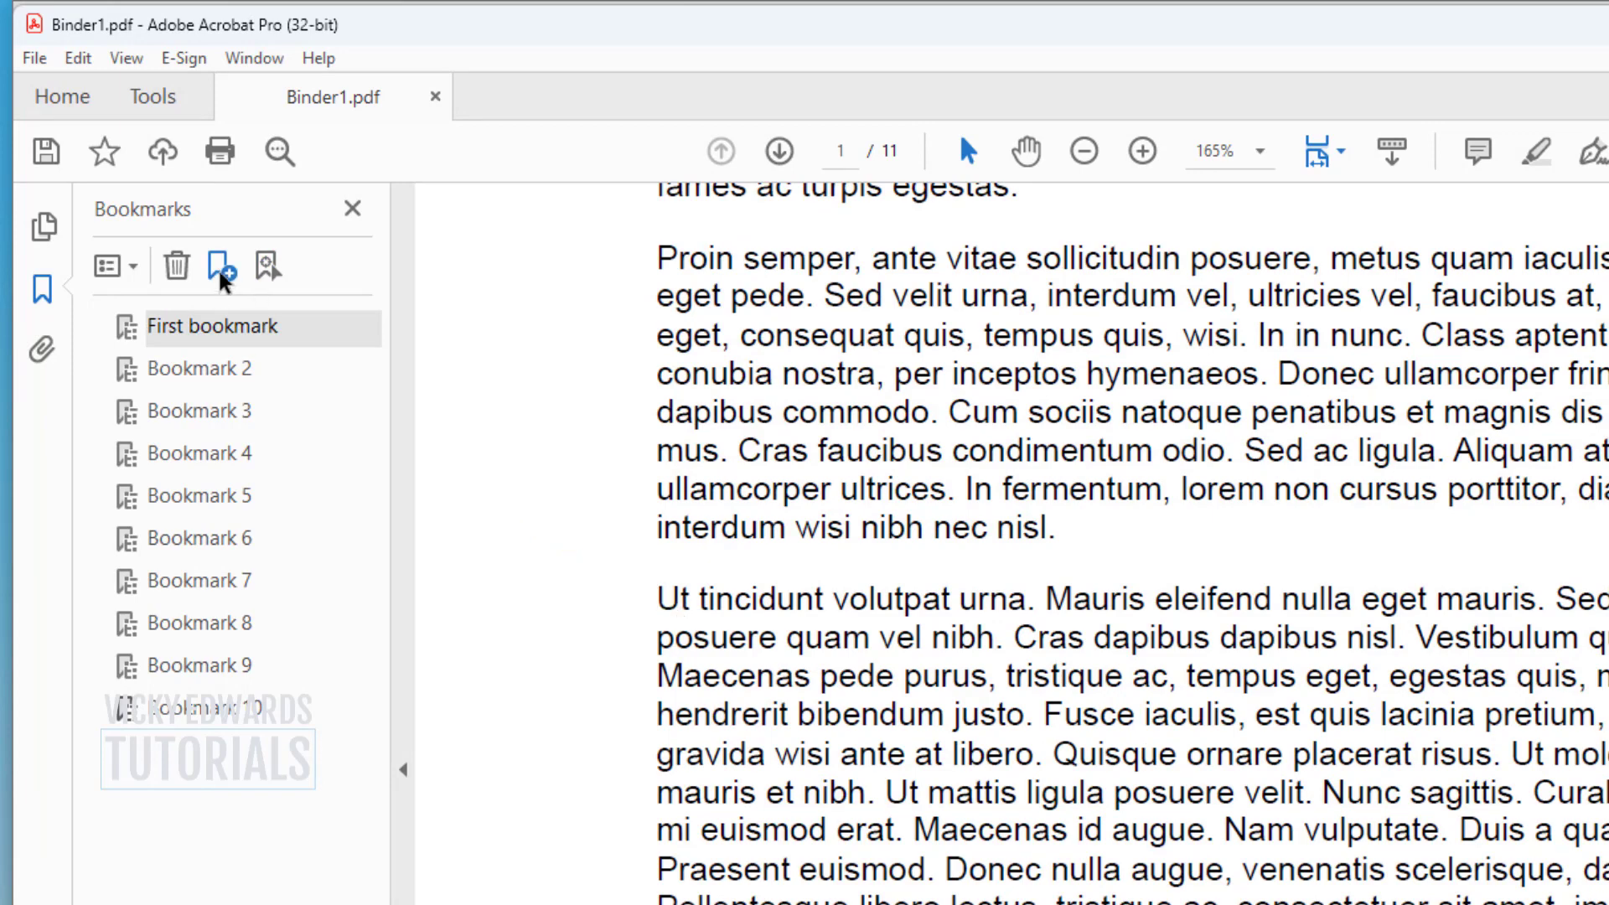
- Add a bookmark named 'Sub-paragraph' for the Ut tincidunt passage and test it from Bookmark 5
left_click(225, 280)
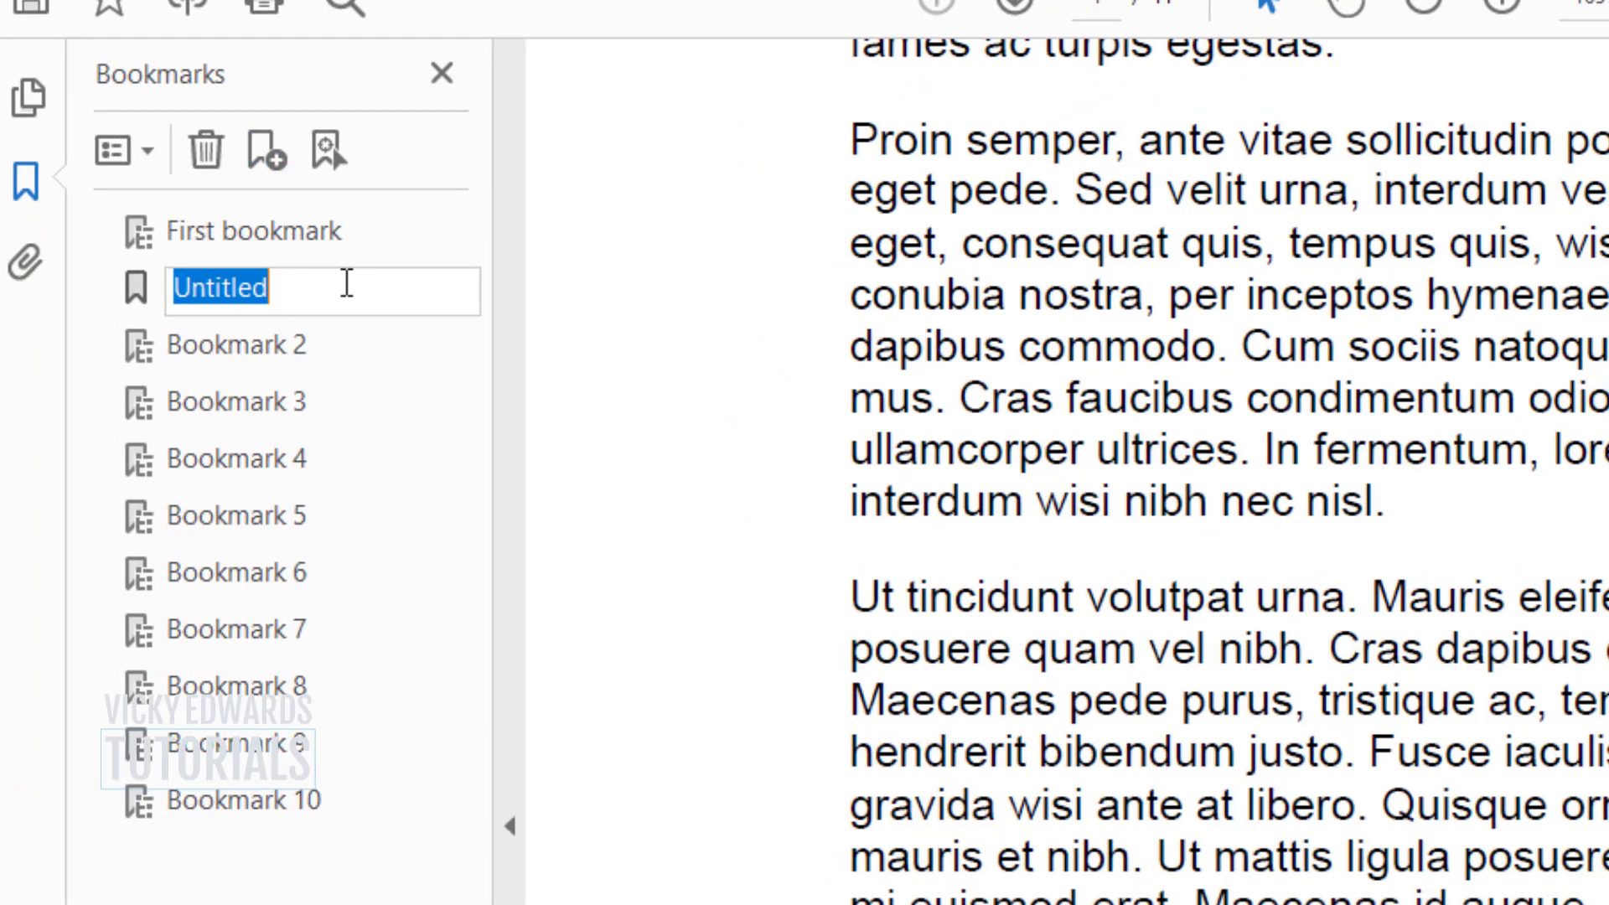
type("Sub-p")
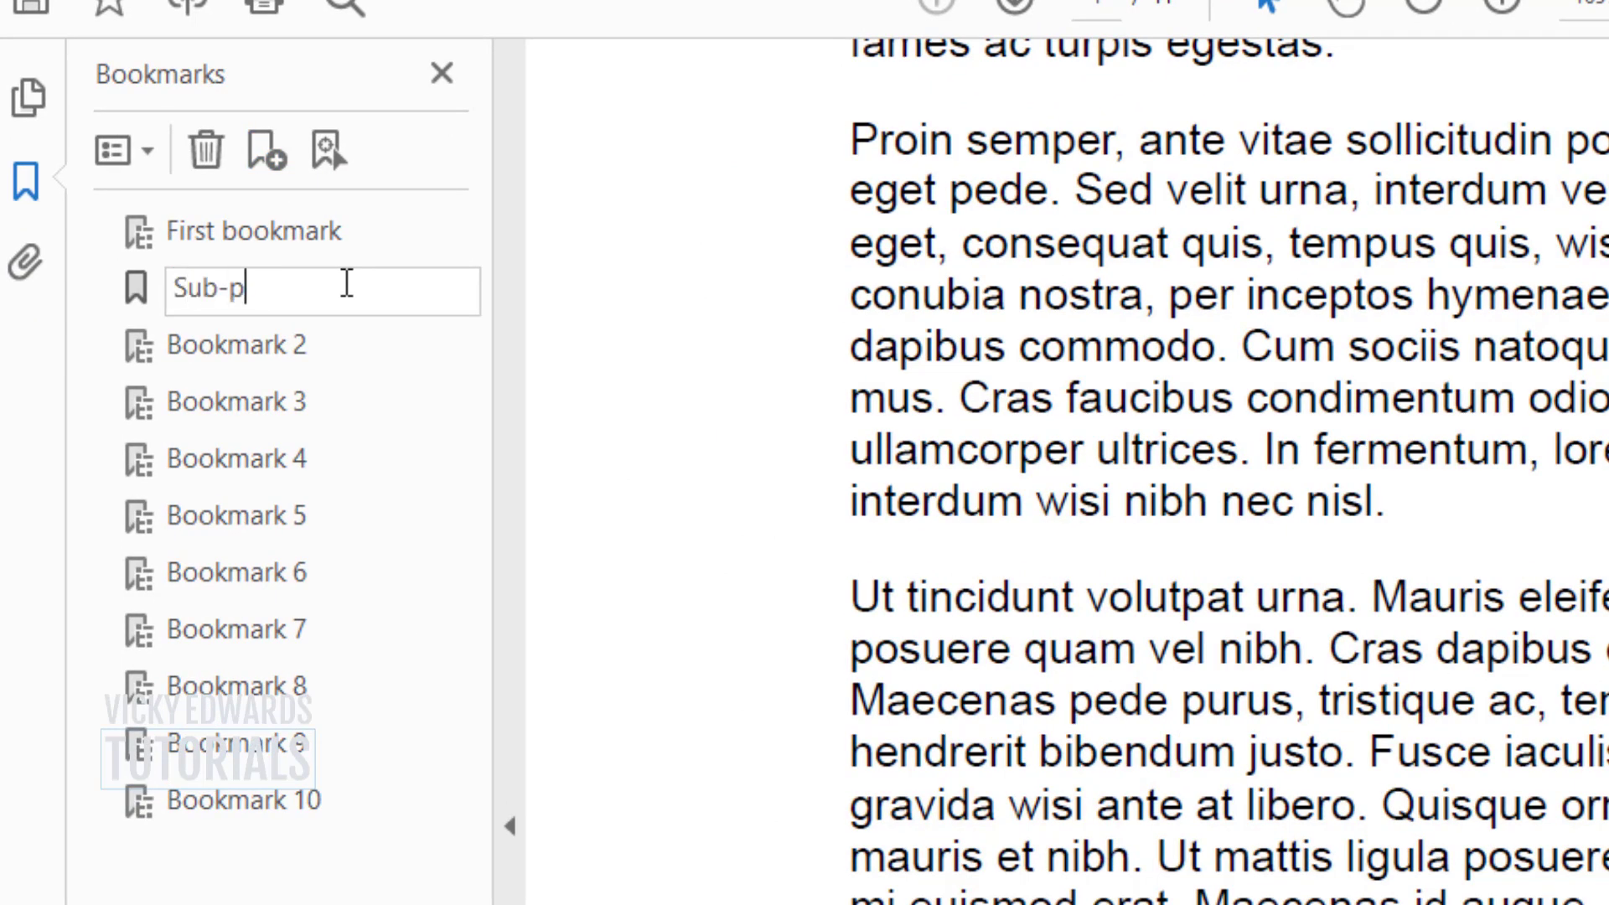
type("aragraph")
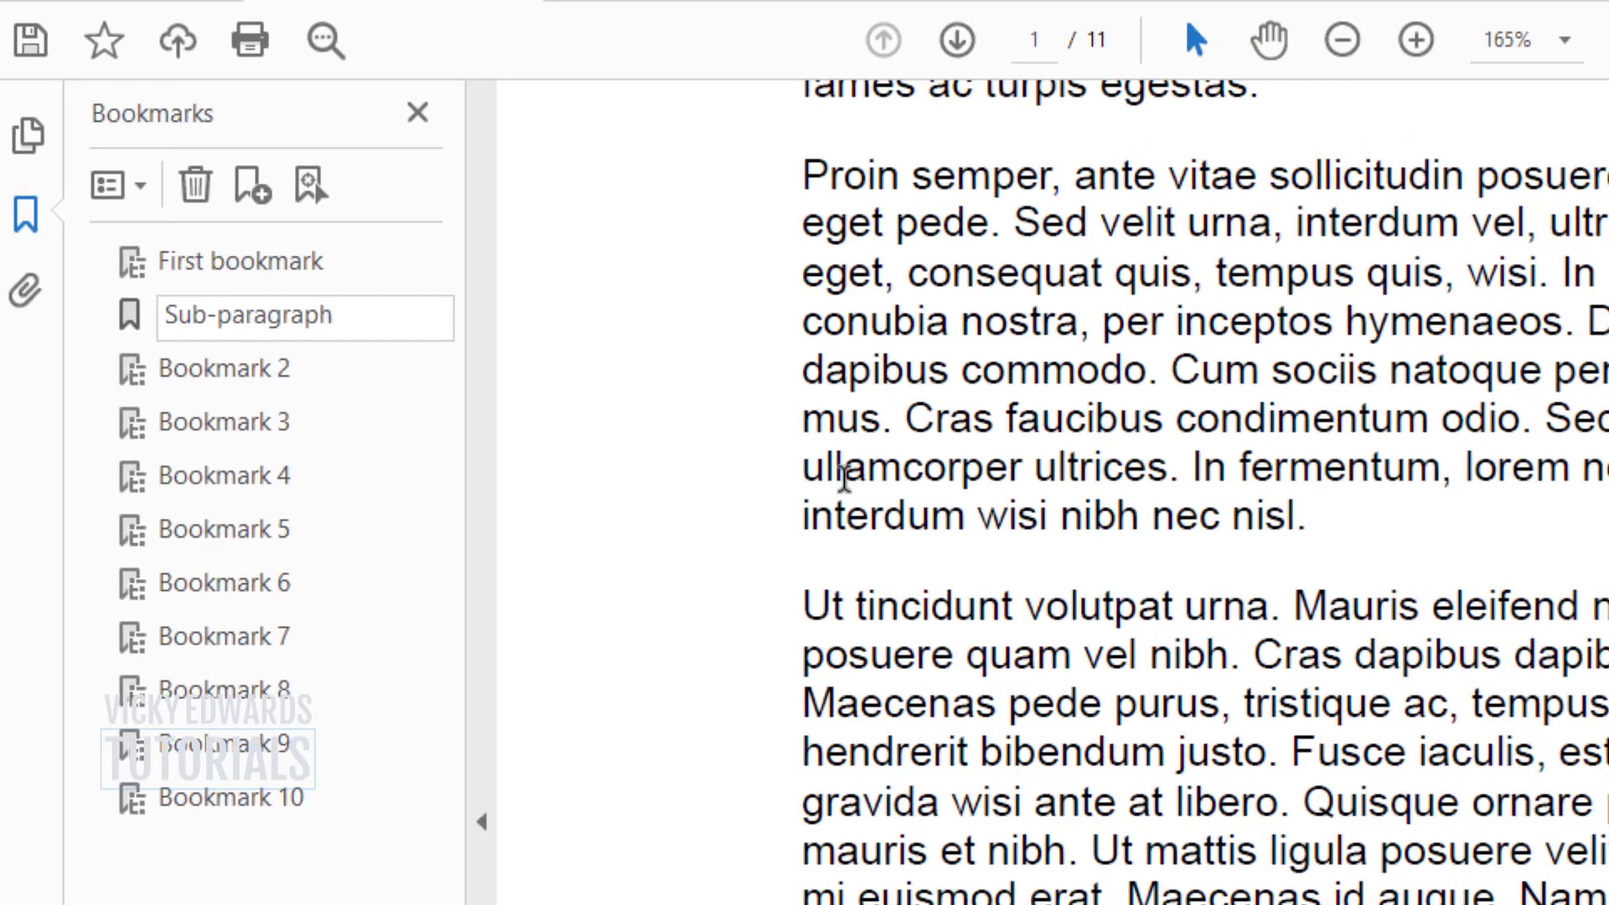
left_click(961, 450)
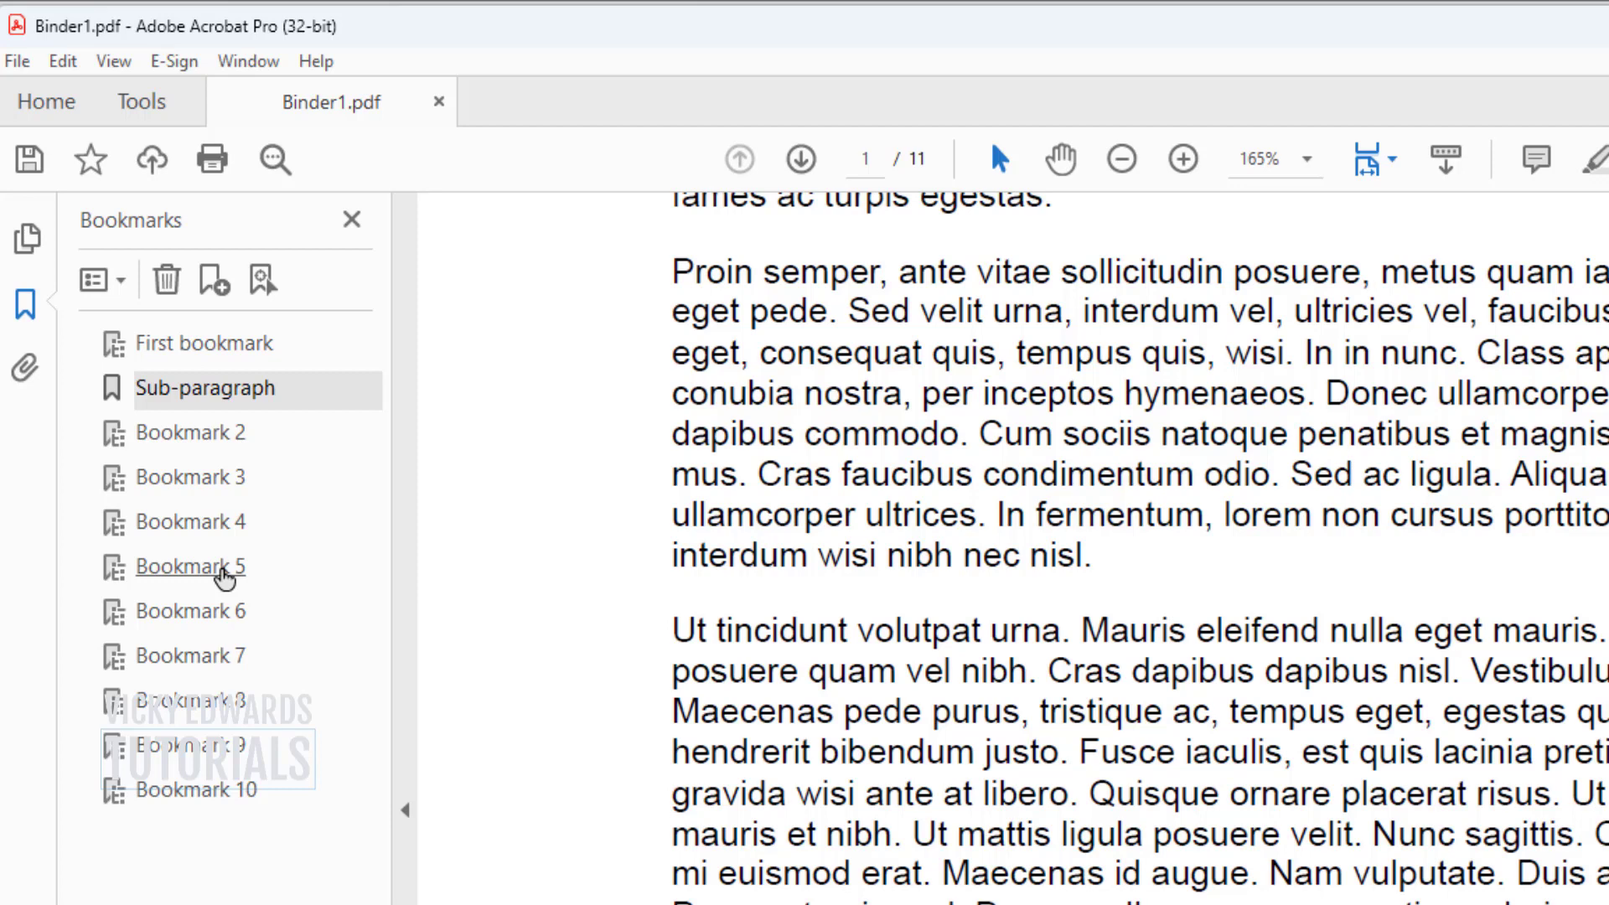
left_click(223, 569)
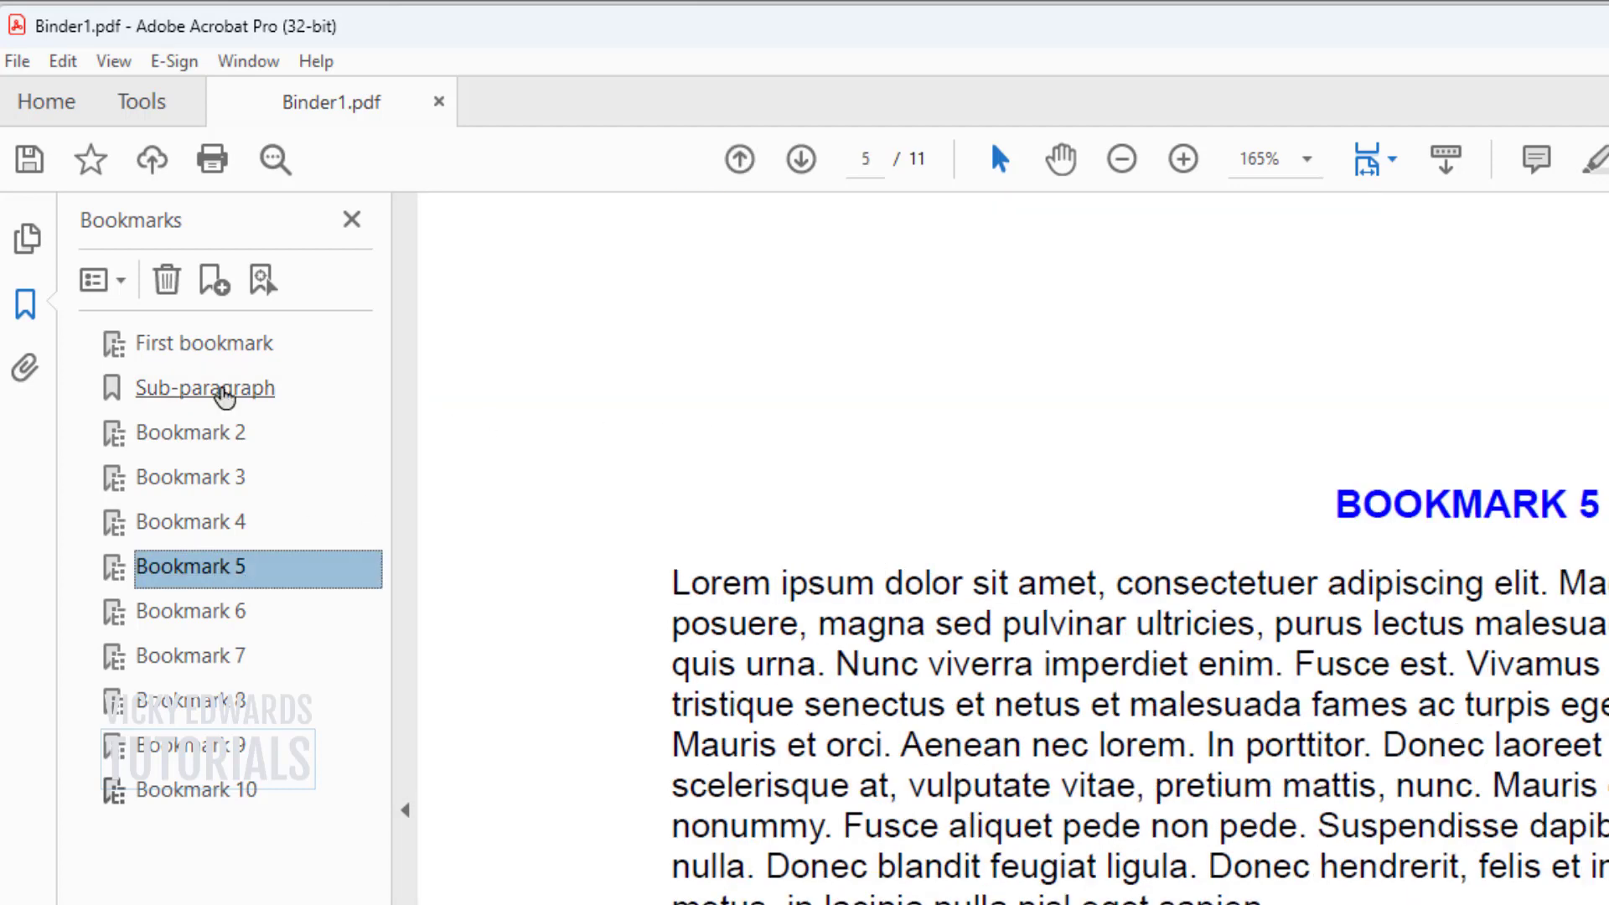
left_click(224, 392)
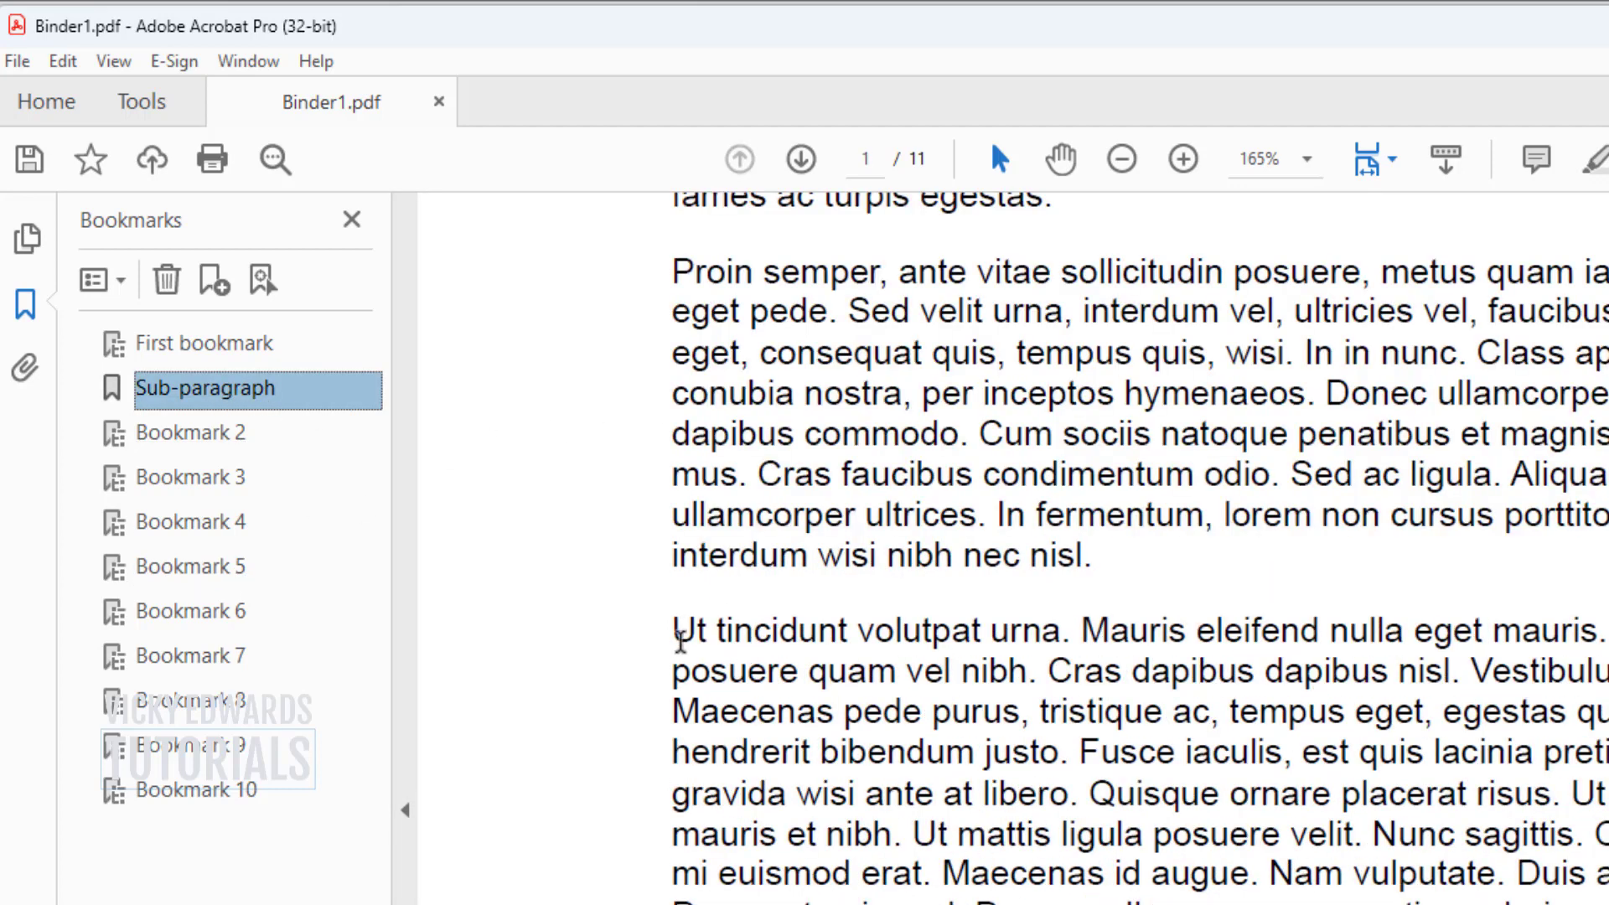
- Delete Bookmark 4 from the bookmarks list
left_click(317, 528)
right_click(317, 529)
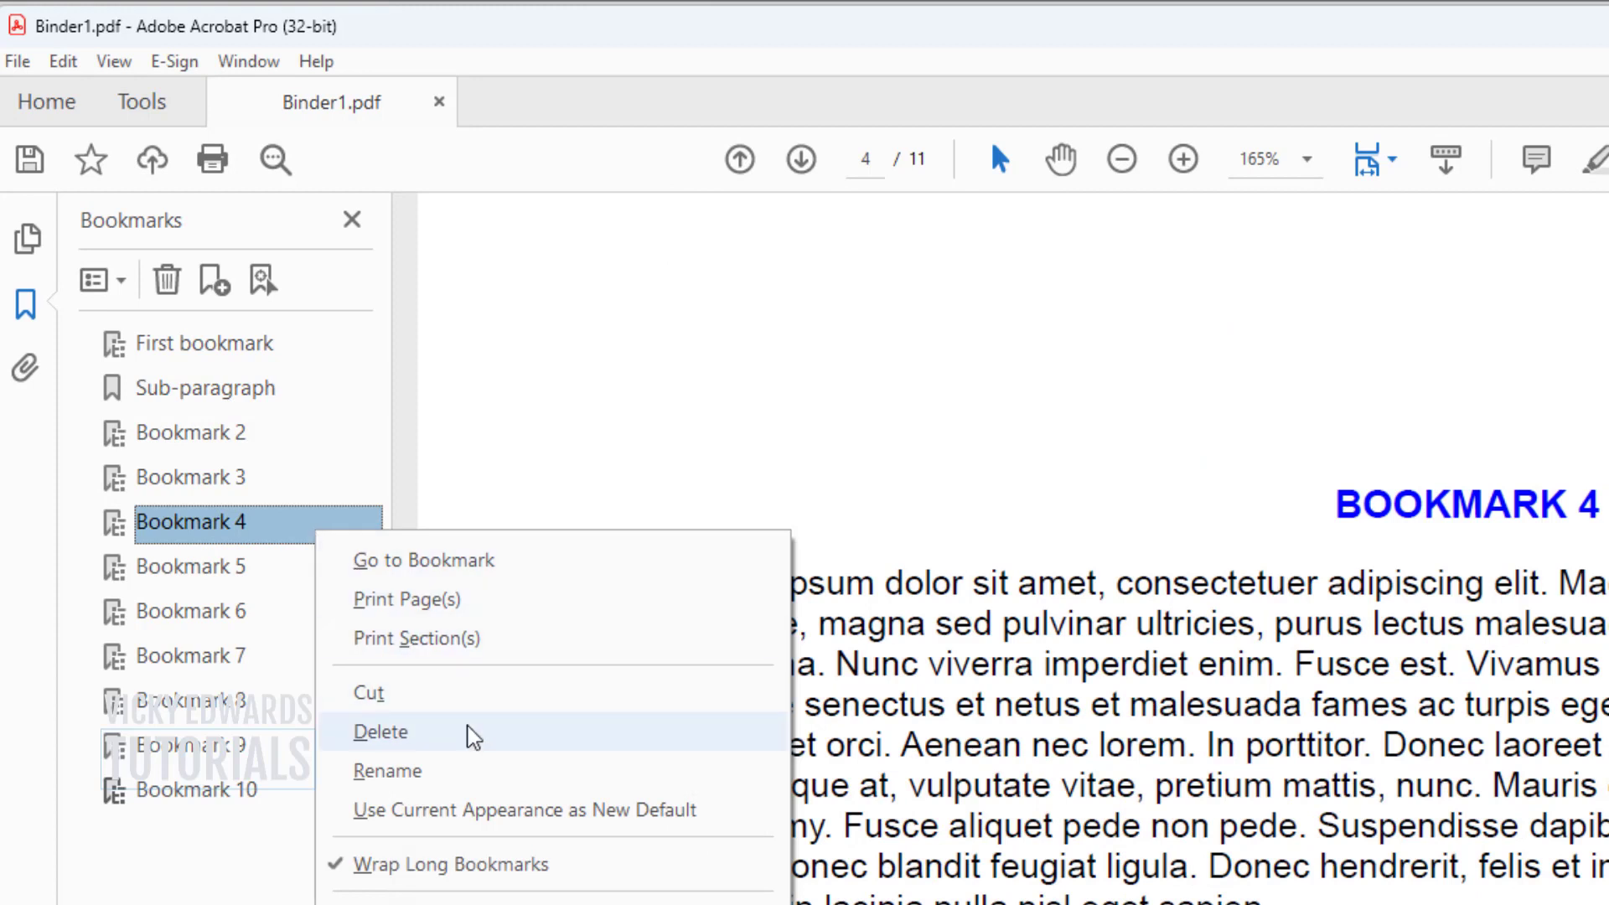
left_click(168, 289)
left_click(168, 289)
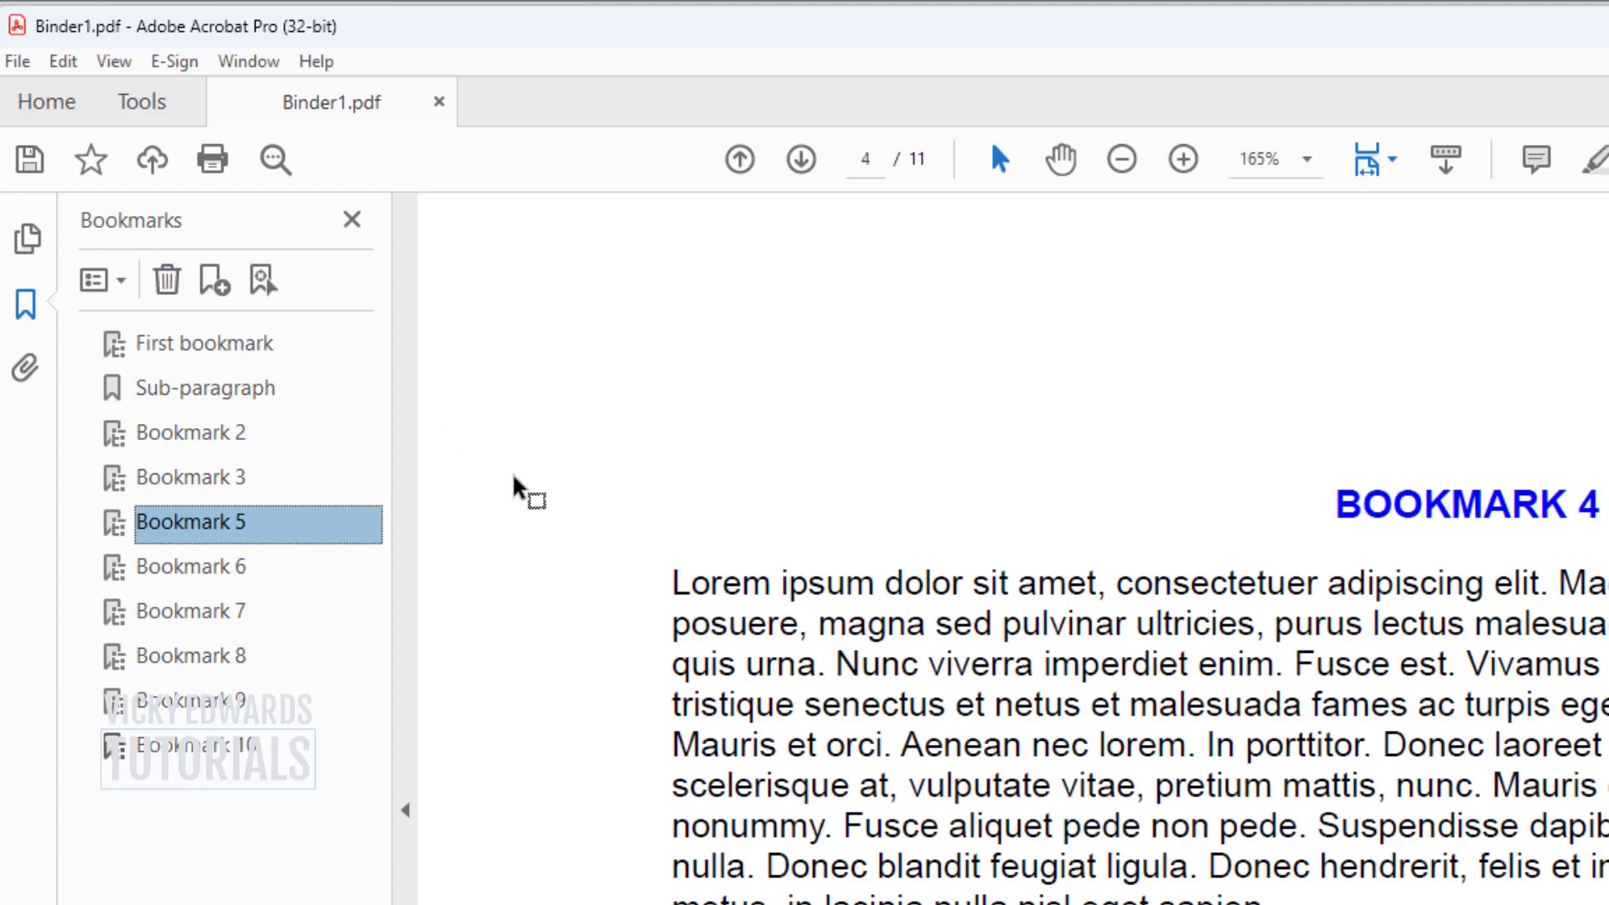
- Open and close the bookmark options unchanged, then hide the Bookmarks panel
left_click(120, 281)
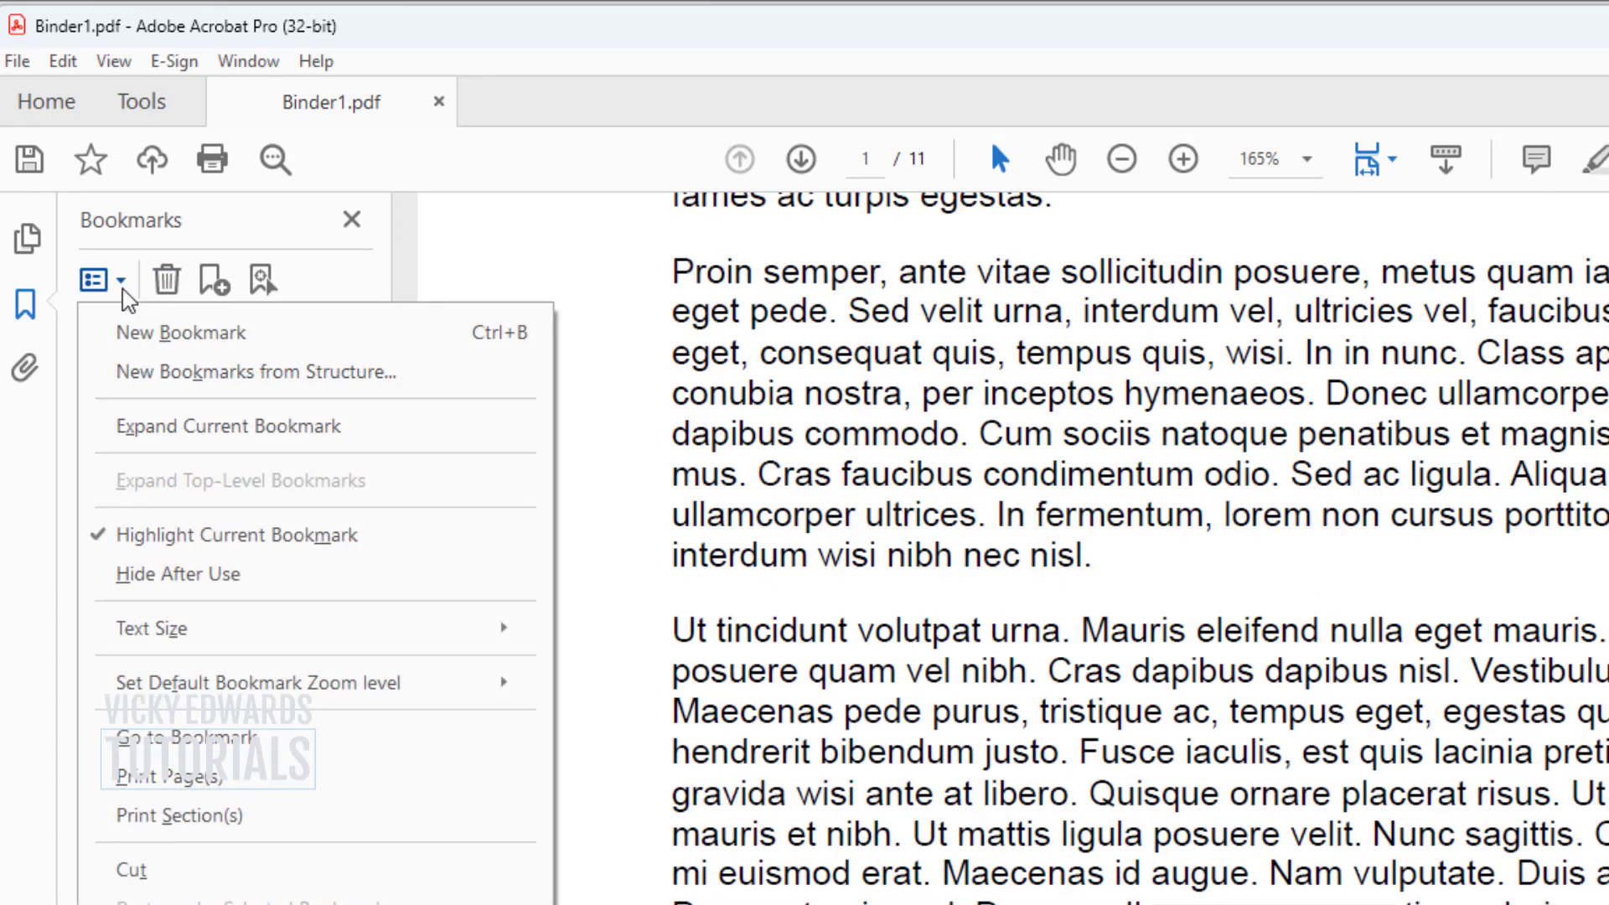
left_click(528, 495)
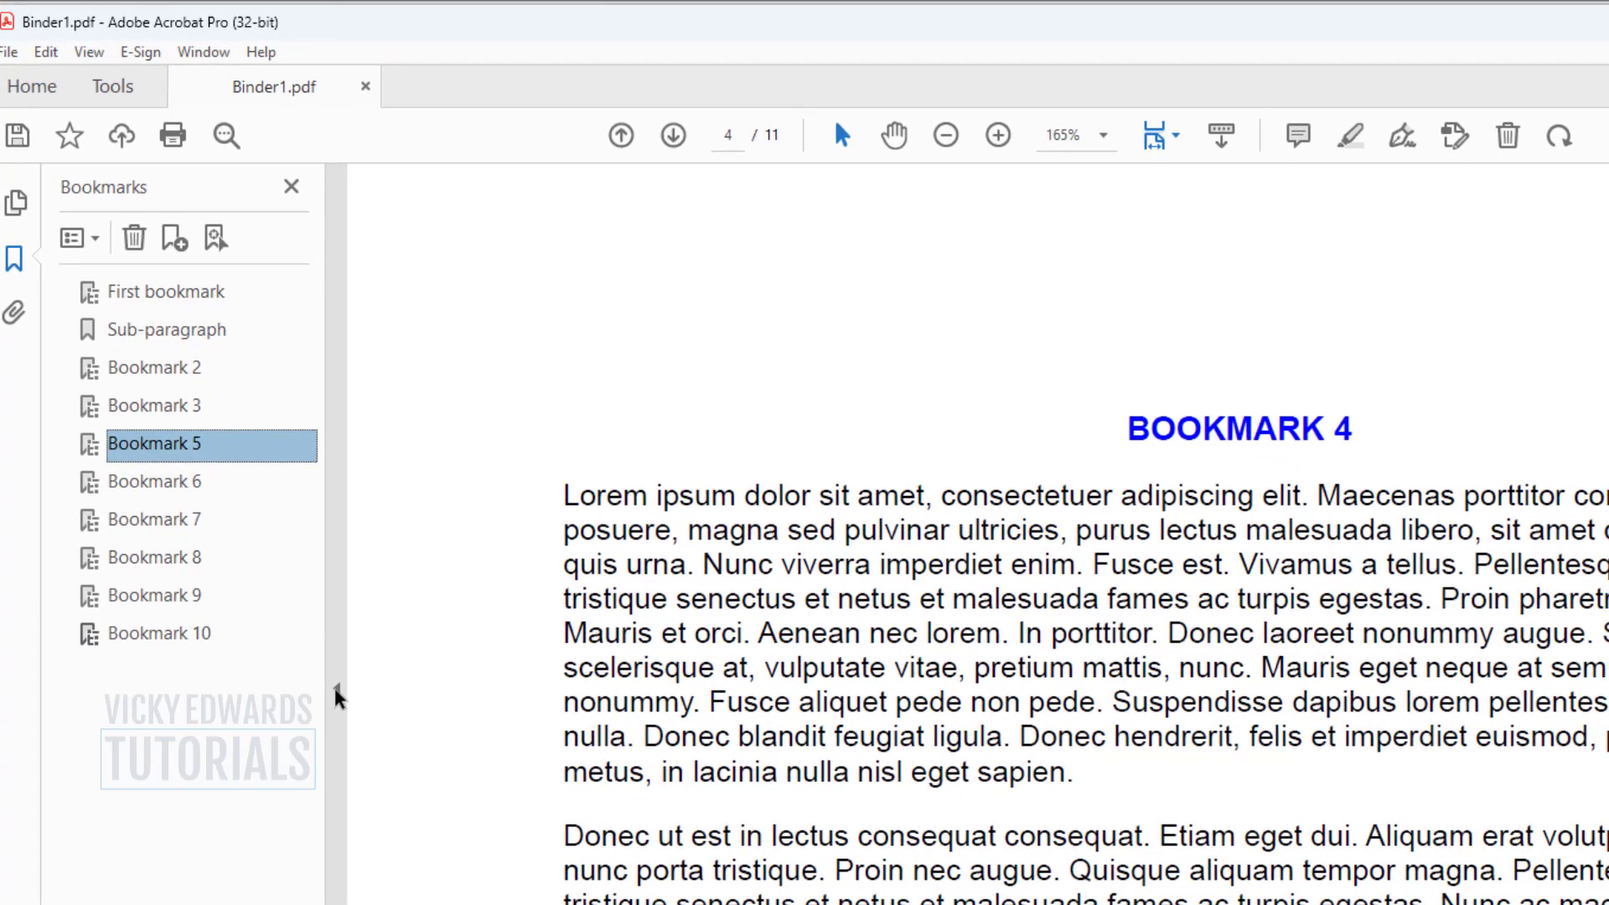
left_click(336, 692)
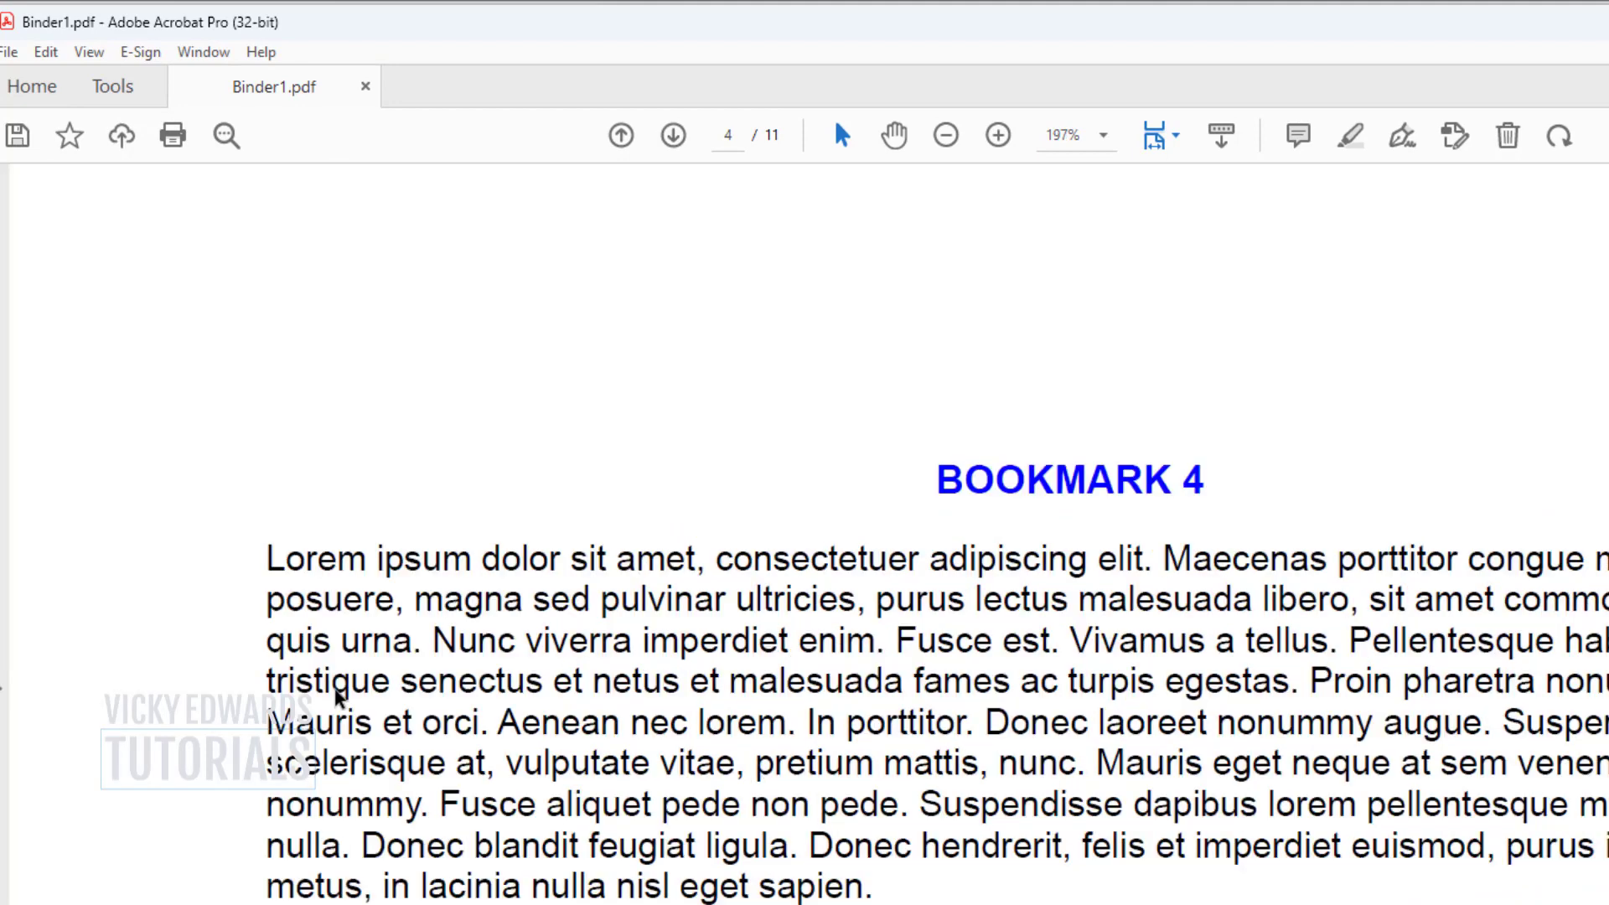